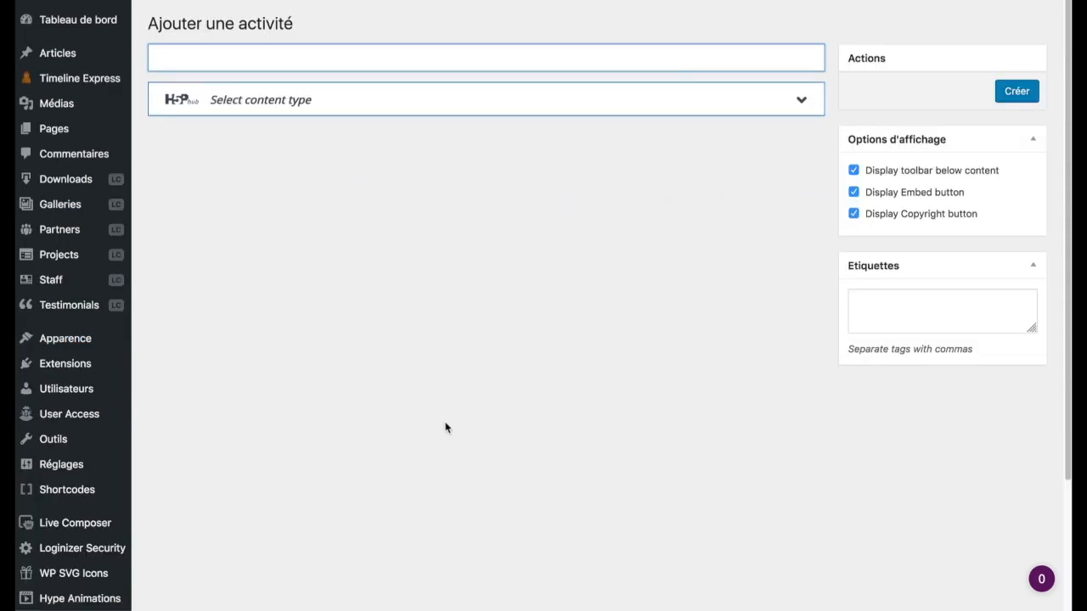
Step: Browse the full list of H5P content types available for a new activity
{"action": "left_click", "coordinate": [801, 102]}
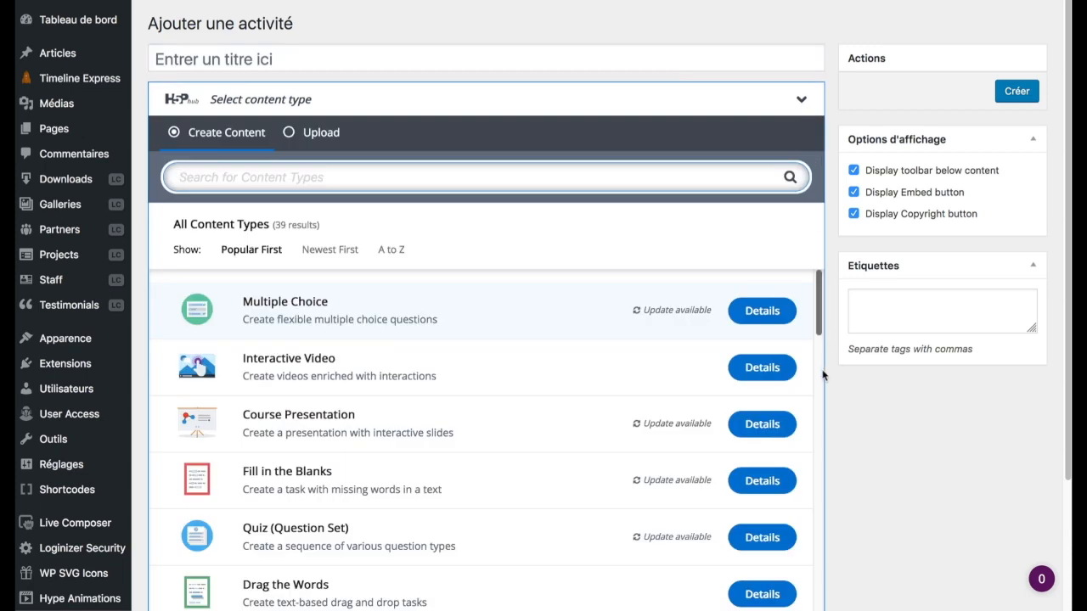
{"action": "left_click_drag", "start_coordinate": [821, 299], "coordinate": [800, 610]}
{"action": "scroll", "coordinate": [879, 584], "scroll_direction": "down", "scroll_amount": 3}
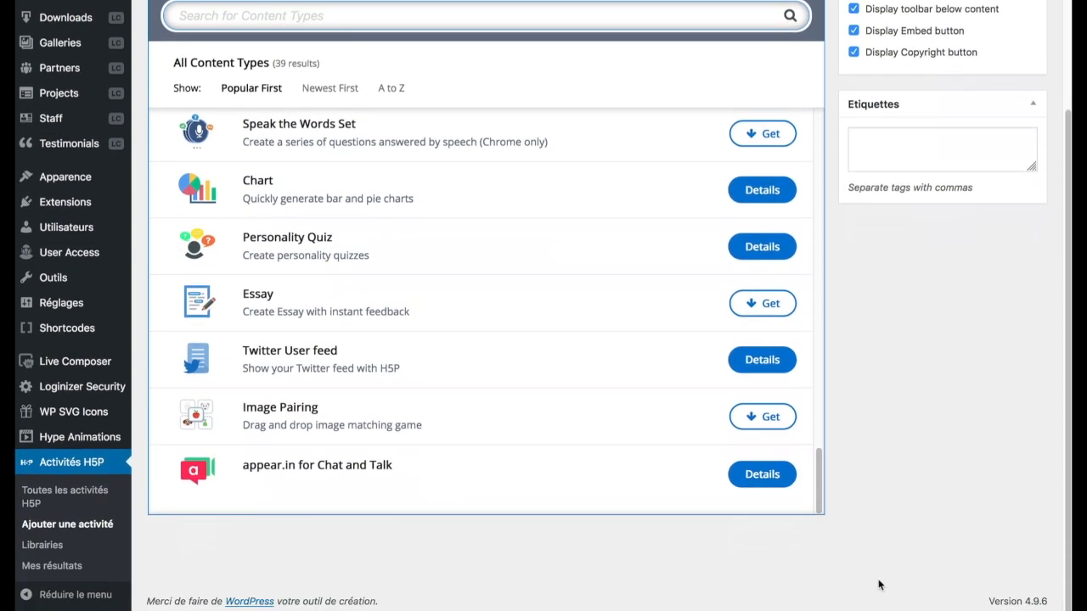
Step: Open the H5P libraries page and look through the table of installed libraries
{"action": "left_click", "coordinate": [47, 546]}
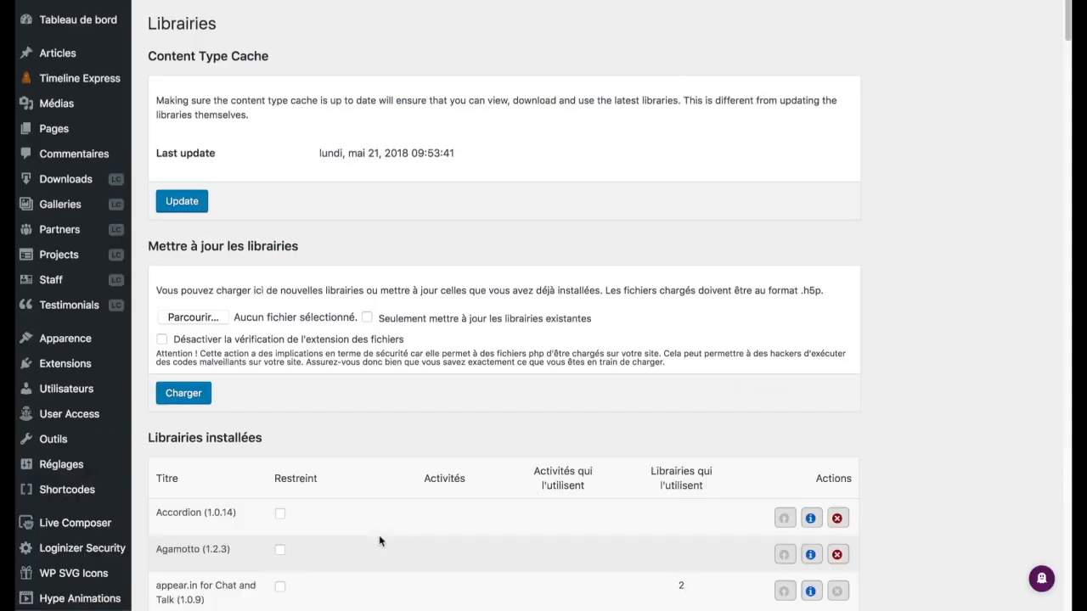
{"action": "scroll", "coordinate": [461, 494], "scroll_direction": "down", "scroll_amount": 15}
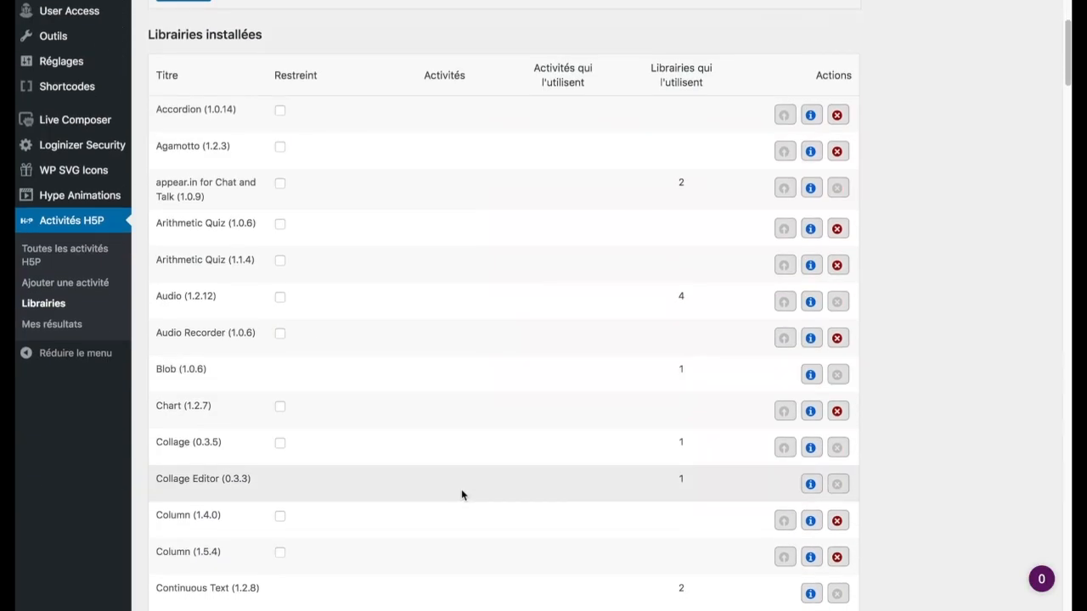
{"action": "scroll", "coordinate": [462, 494], "scroll_direction": "down", "scroll_amount": 13}
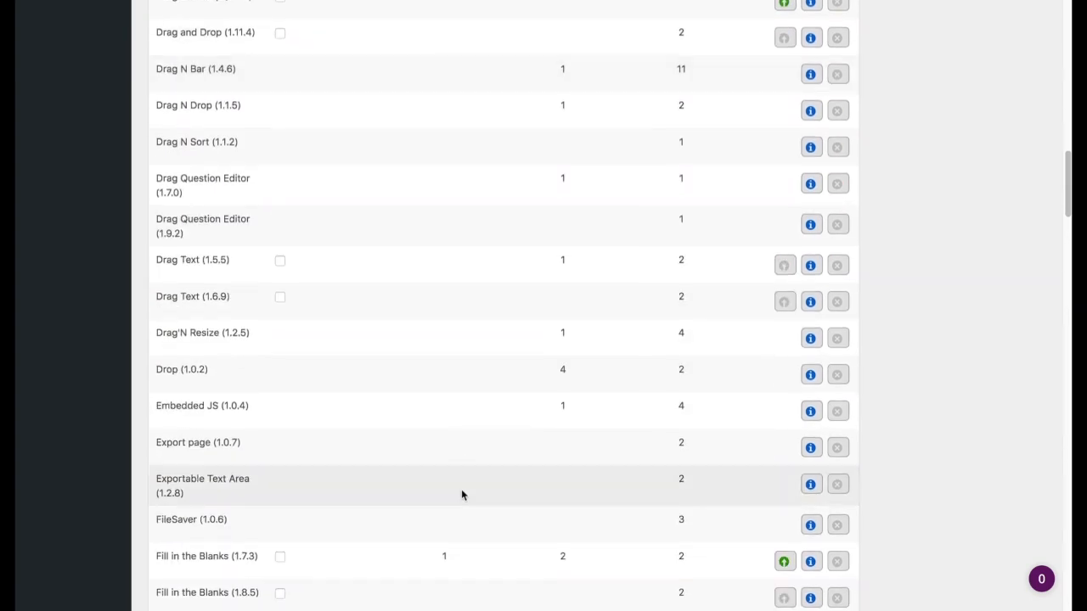
{"action": "scroll", "coordinate": [461, 495], "scroll_direction": "down", "scroll_amount": 15}
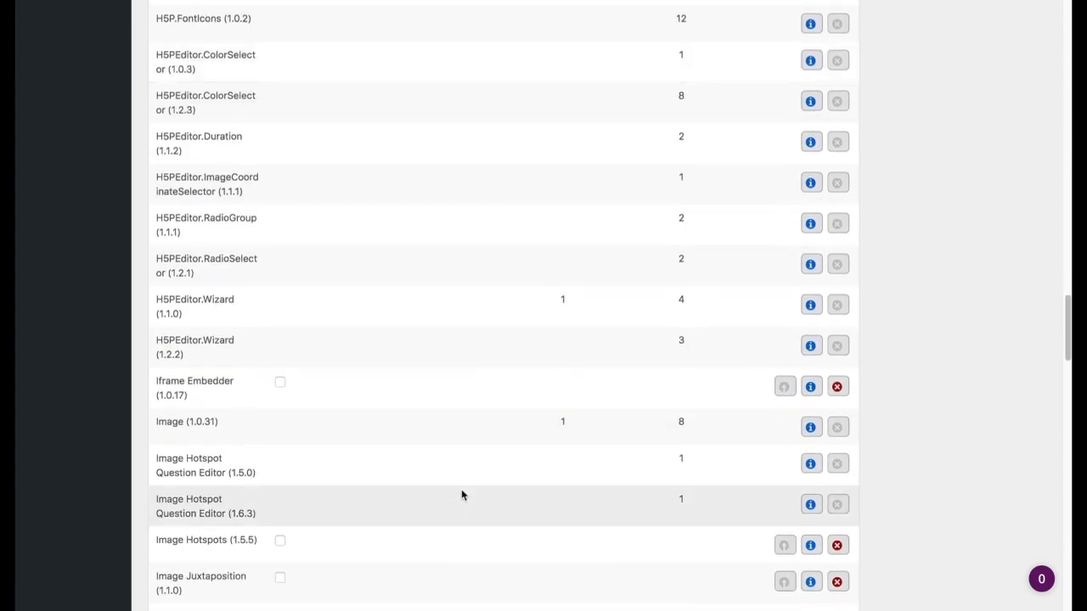
{"action": "scroll", "coordinate": [461, 492], "scroll_direction": "down", "scroll_amount": 10}
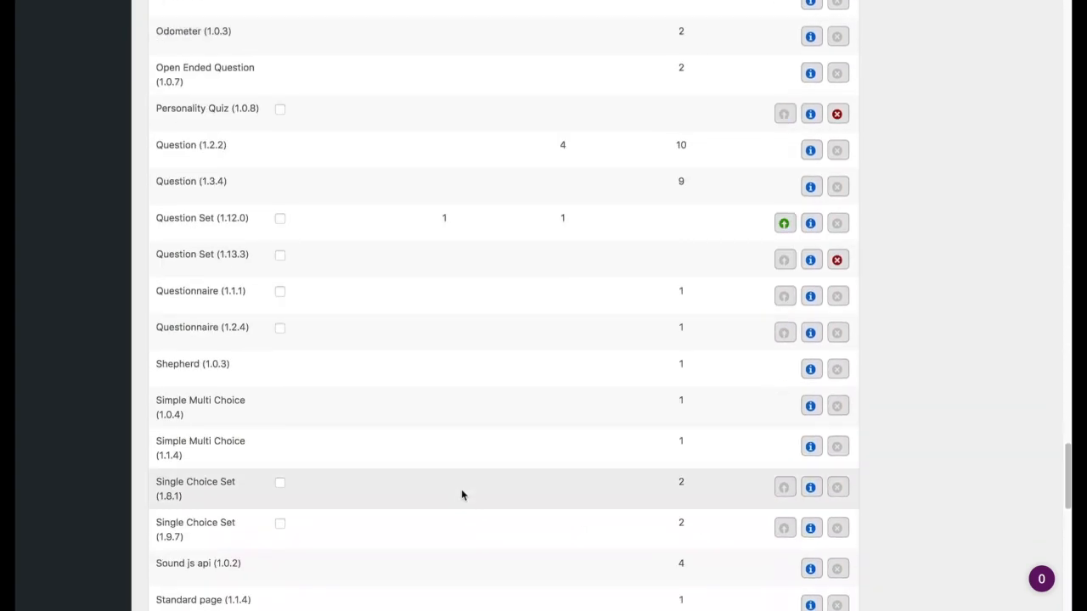
{"action": "left_click_drag", "start_coordinate": [1064, 507], "coordinate": [1065, 77]}
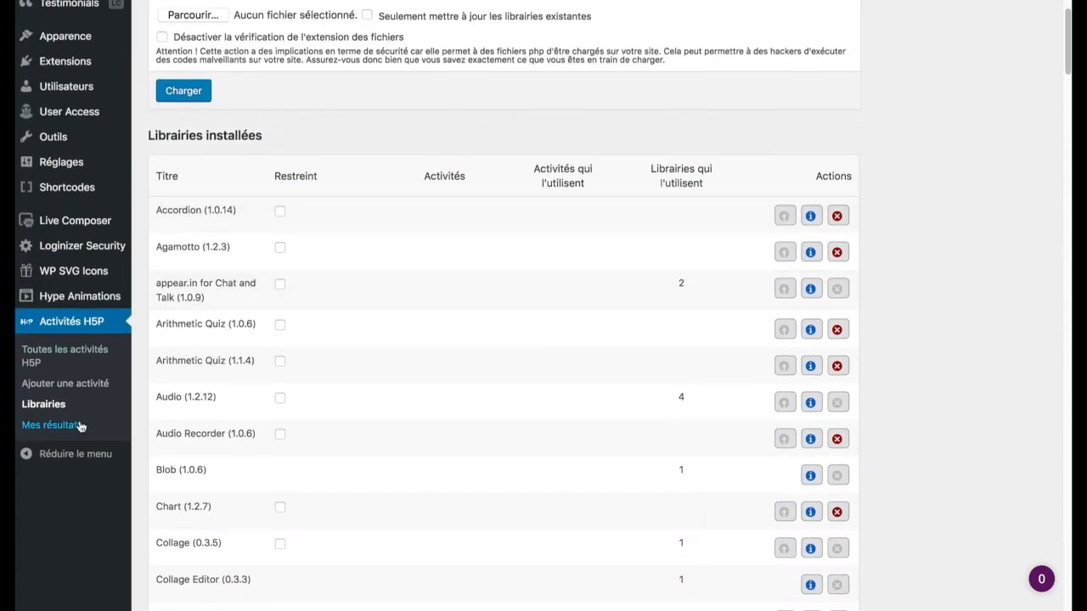
Step: Open the "Puissances de dix et écriture scientifique" activity for editing from the list of all H5P activities and inspect its quiz introduction settings
{"action": "left_click", "coordinate": [103, 360]}
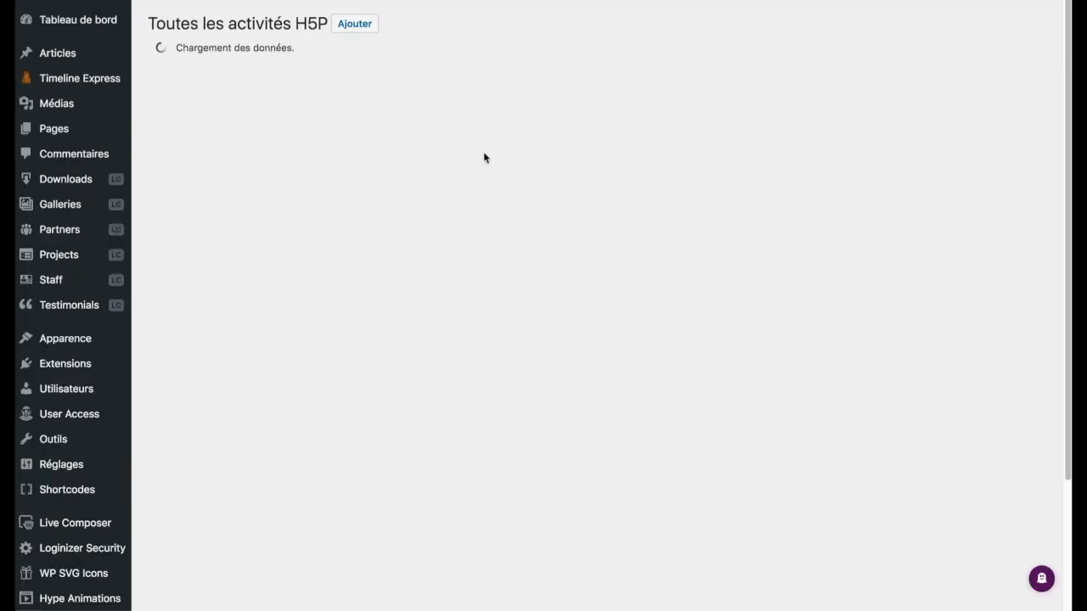
{"action": "left_click", "coordinate": [1007, 105]}
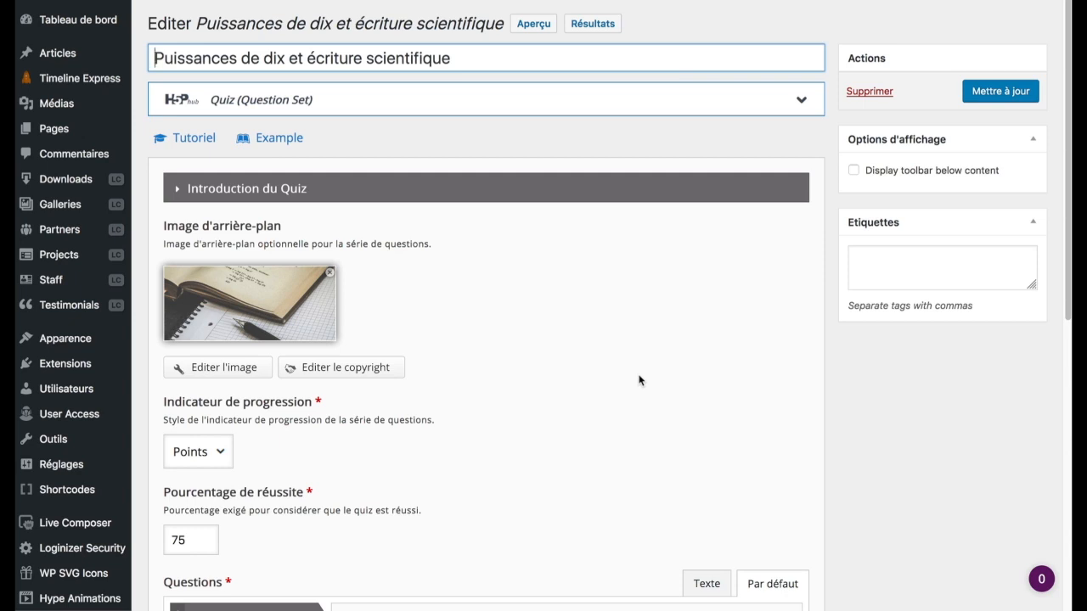
{"action": "left_click", "coordinate": [177, 188]}
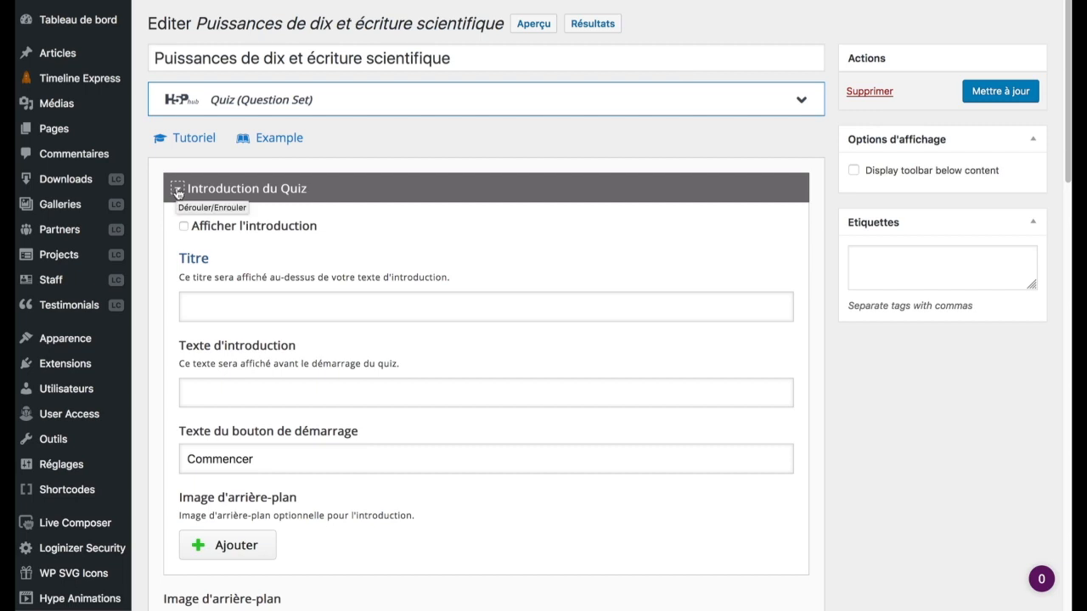
{"action": "left_click", "coordinate": [176, 190]}
Step: Examine the Mark the Words question's instruction, general options and asterisk-marked answers, selecting the *8,4×10²* entry in its text field
{"action": "scroll", "coordinate": [723, 392], "scroll_direction": "down", "scroll_amount": 5}
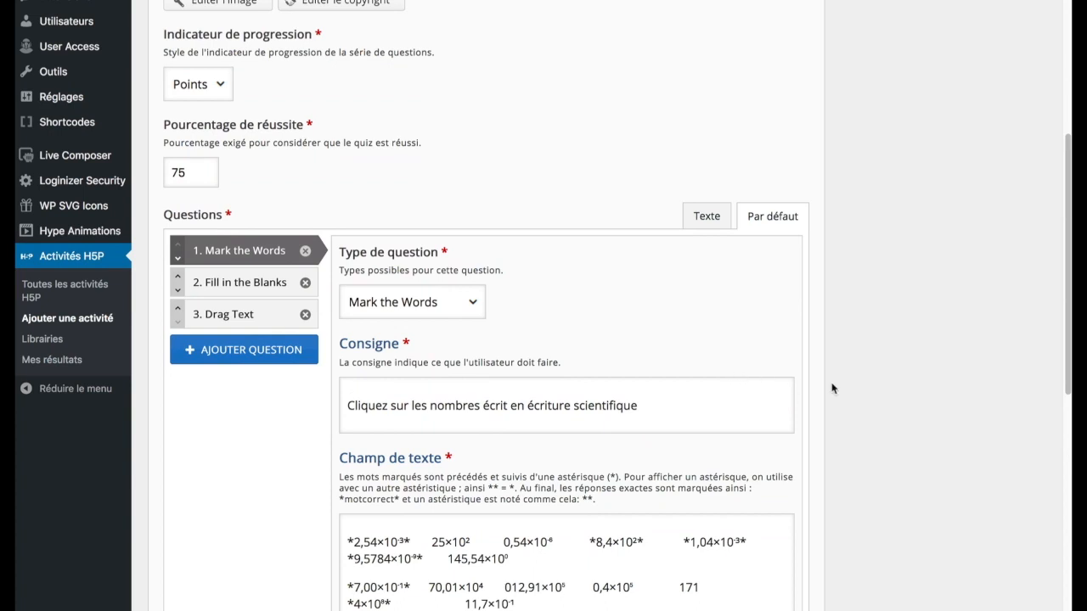
{"action": "scroll", "coordinate": [833, 388], "scroll_direction": "down", "scroll_amount": 3}
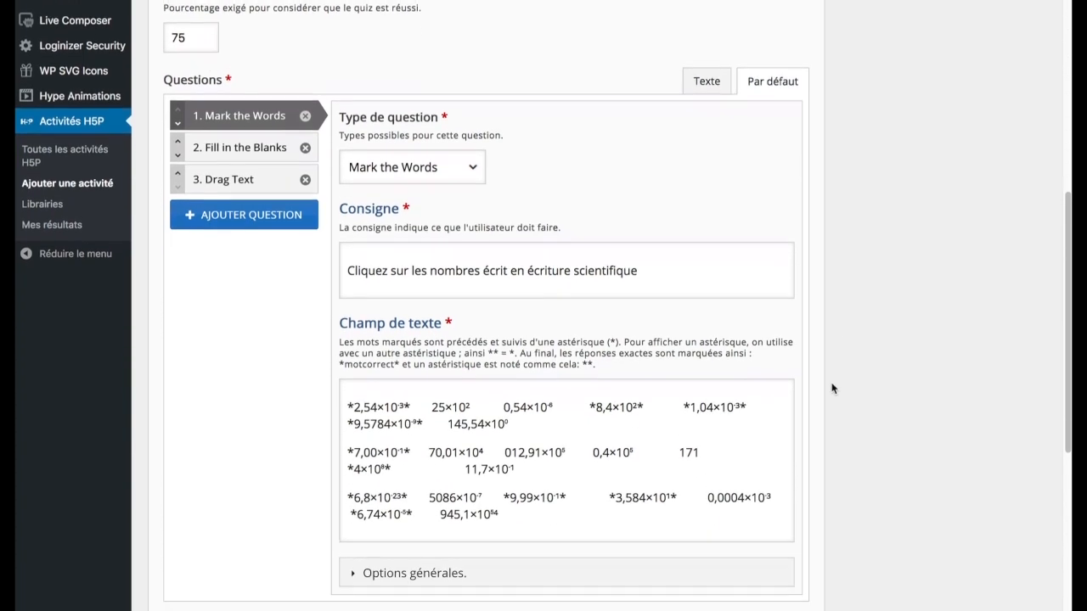
{"action": "scroll", "coordinate": [832, 388], "scroll_direction": "down", "scroll_amount": 1}
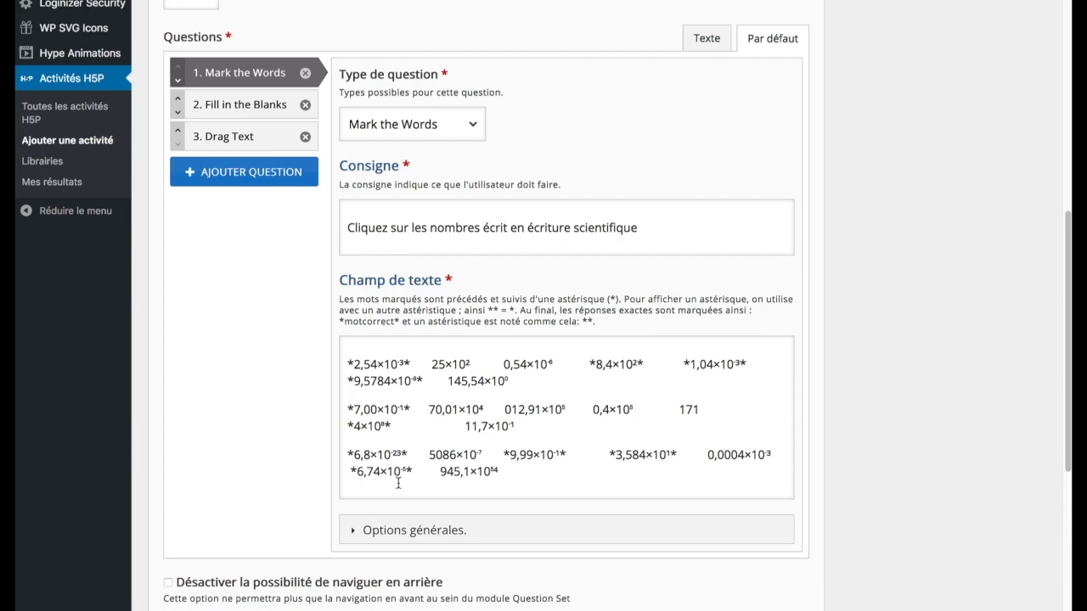
{"action": "left_click", "coordinate": [349, 533]}
{"action": "scroll", "coordinate": [884, 528], "scroll_direction": "down", "scroll_amount": 1}
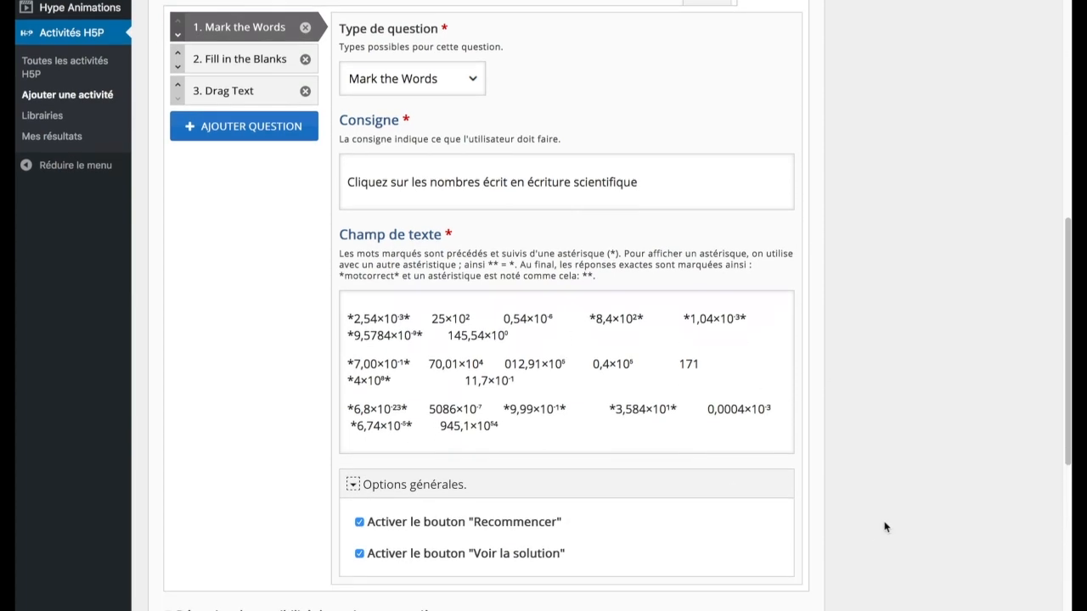
{"action": "scroll", "coordinate": [884, 527], "scroll_direction": "down", "scroll_amount": 6}
{"action": "scroll", "coordinate": [884, 527], "scroll_direction": "up", "scroll_amount": 7}
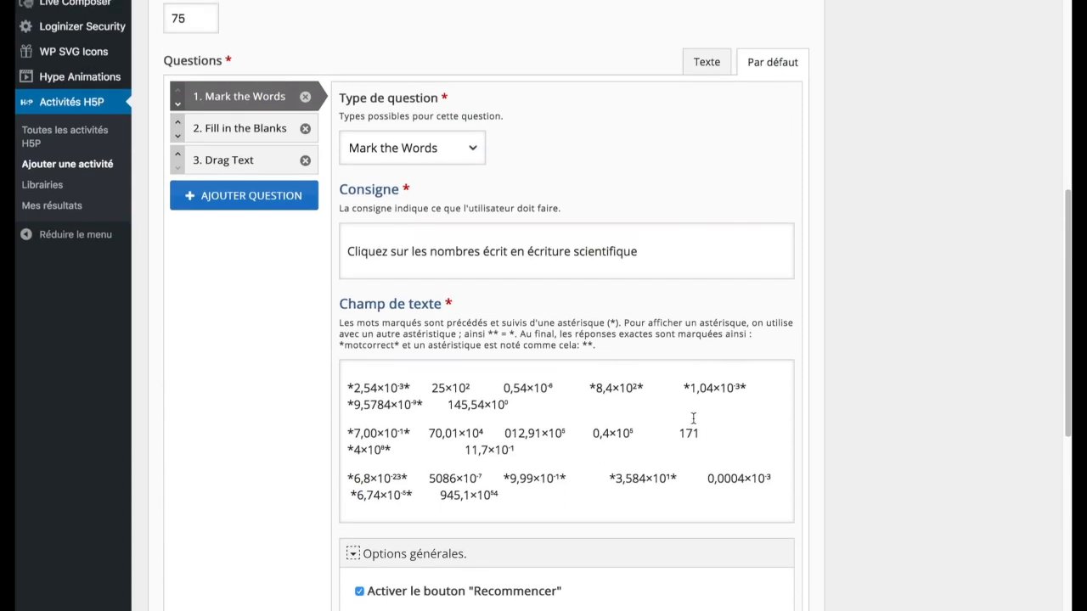
{"action": "left_click", "coordinate": [590, 387]}
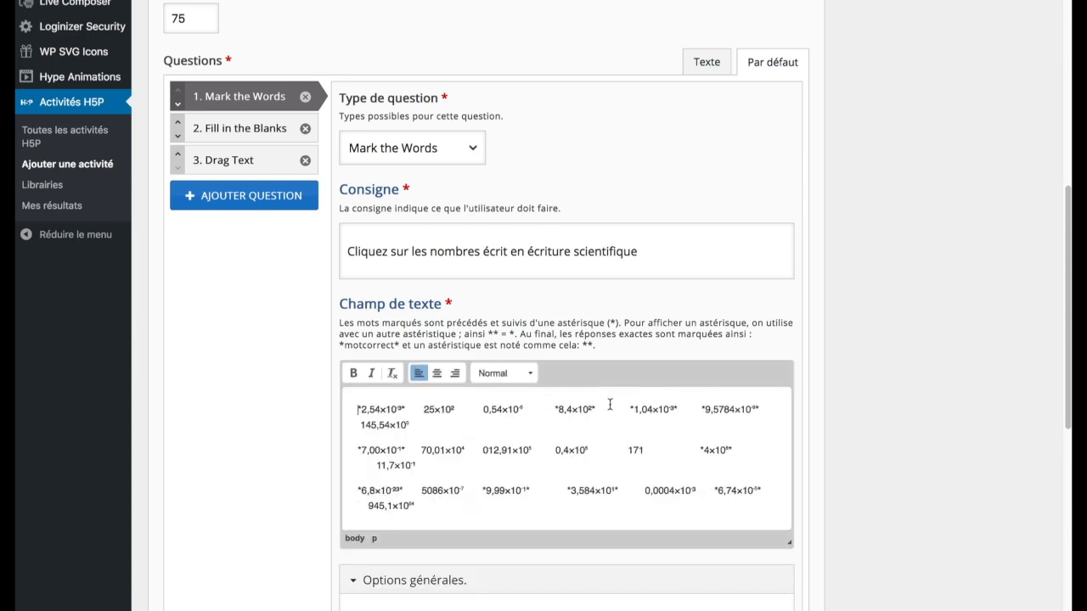
{"action": "left_click_drag", "start_coordinate": [555, 411], "coordinate": [597, 413]}
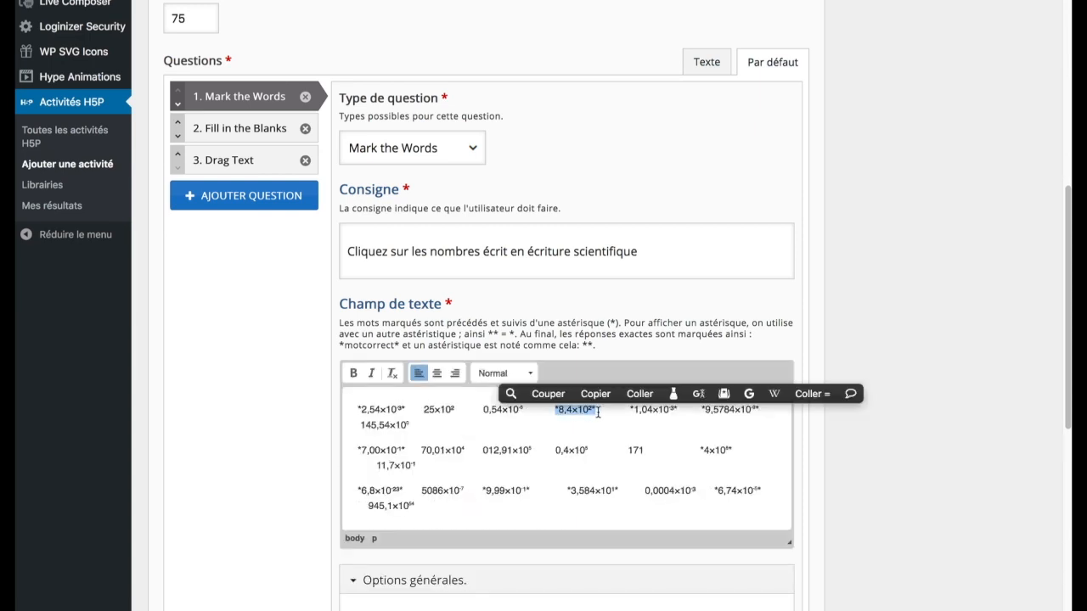
Step: Examine the Fill in the Blanks question, reading its instruction and all its text blocks with asterisk-marked gaps
{"action": "left_click", "coordinate": [214, 129]}
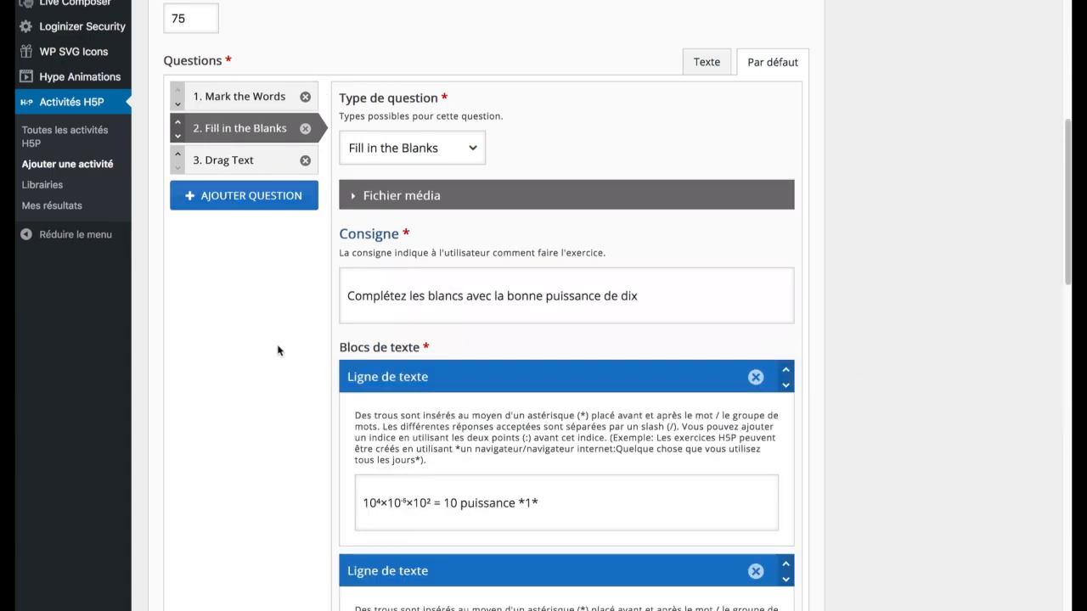
{"action": "scroll", "coordinate": [278, 350], "scroll_direction": "down", "scroll_amount": 5}
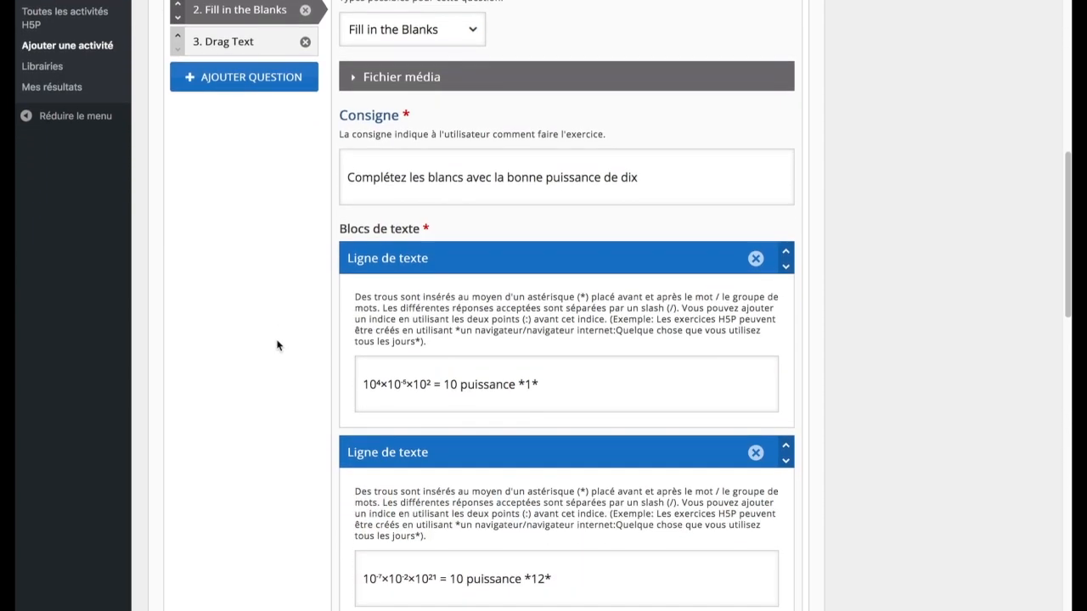
{"action": "scroll", "coordinate": [278, 346], "scroll_direction": "down", "scroll_amount": 5}
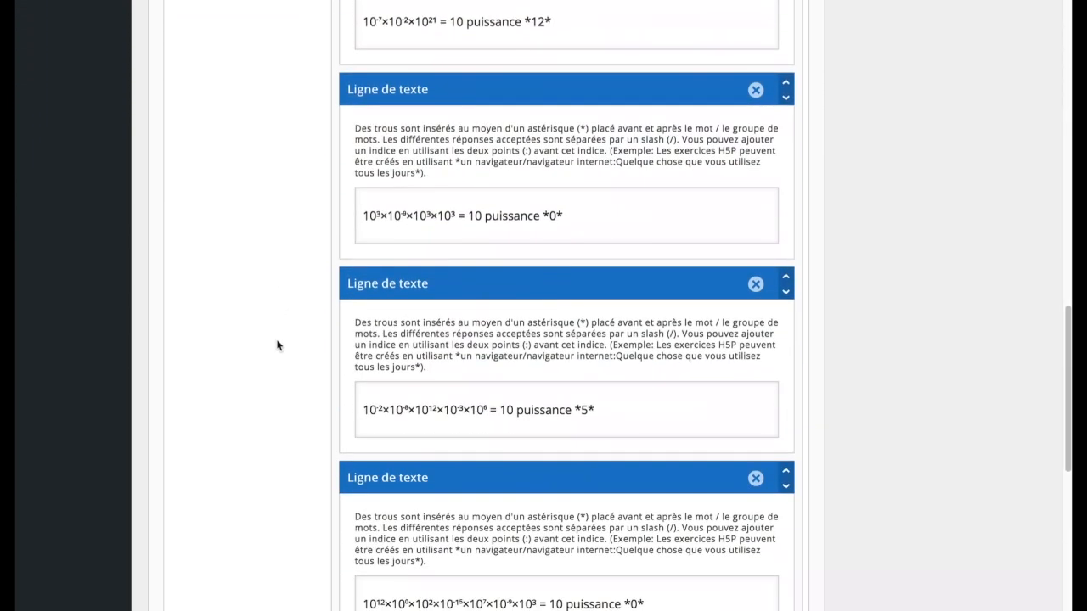
{"action": "scroll", "coordinate": [276, 342], "scroll_direction": "down", "scroll_amount": 3}
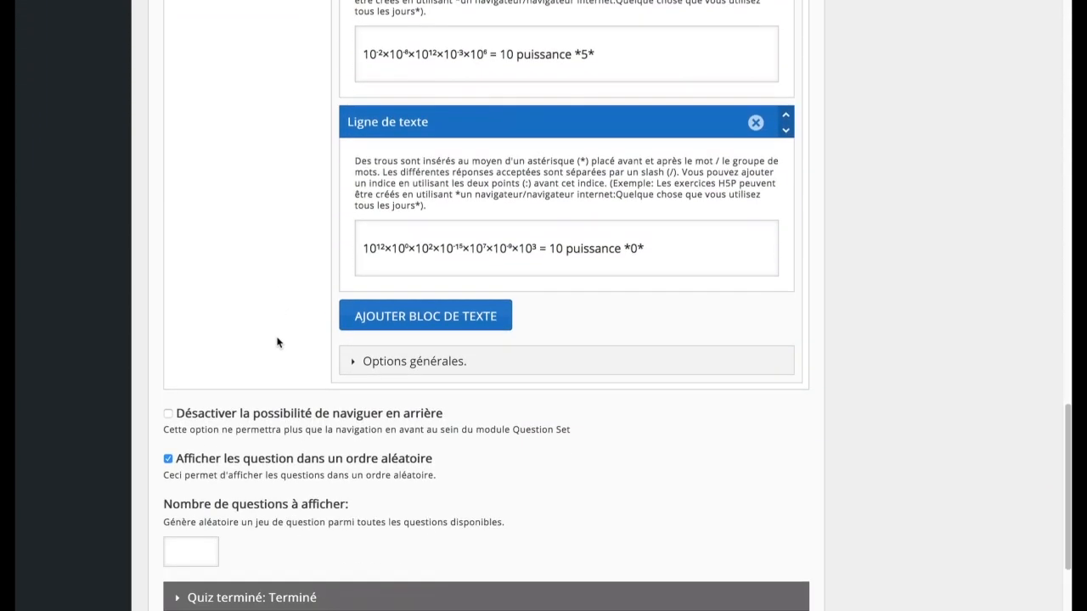
{"action": "scroll", "coordinate": [277, 342], "scroll_direction": "up", "scroll_amount": 6}
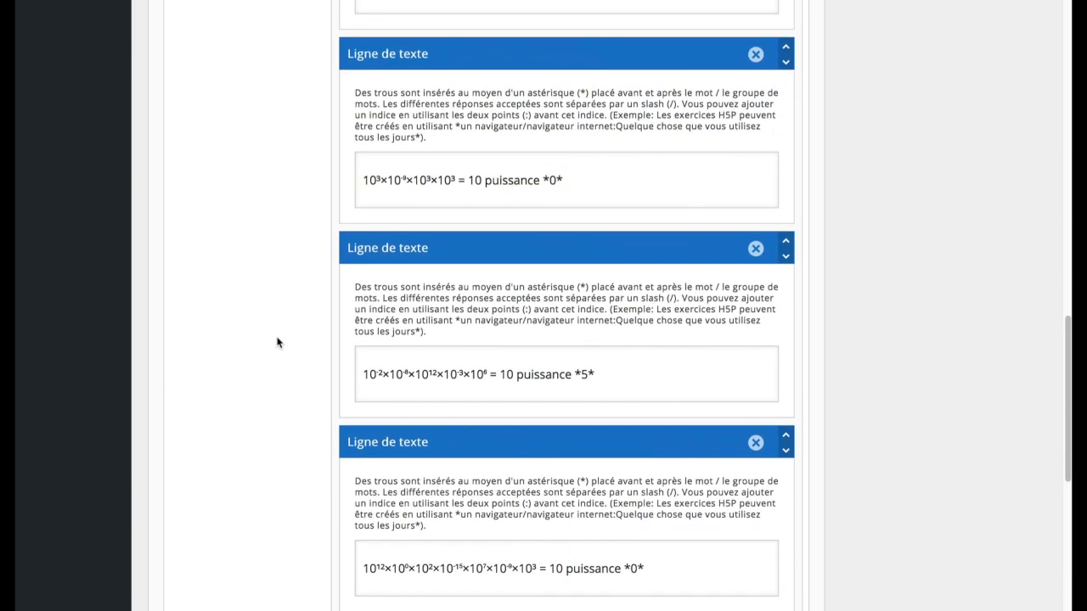
{"action": "scroll", "coordinate": [277, 342], "scroll_direction": "up", "scroll_amount": 5}
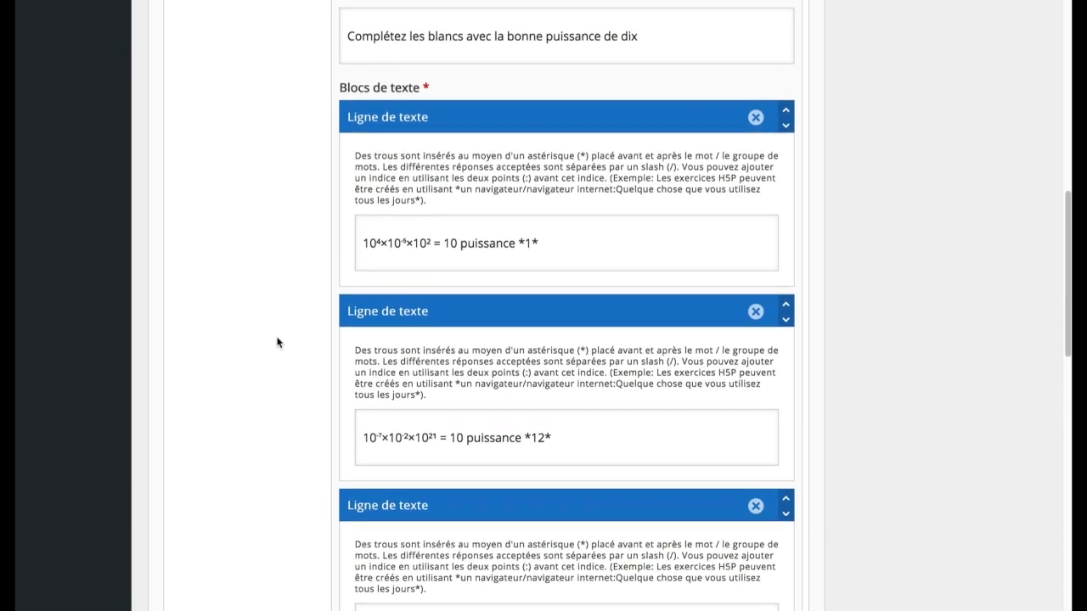
{"action": "scroll", "coordinate": [277, 342], "scroll_direction": "up", "scroll_amount": 1}
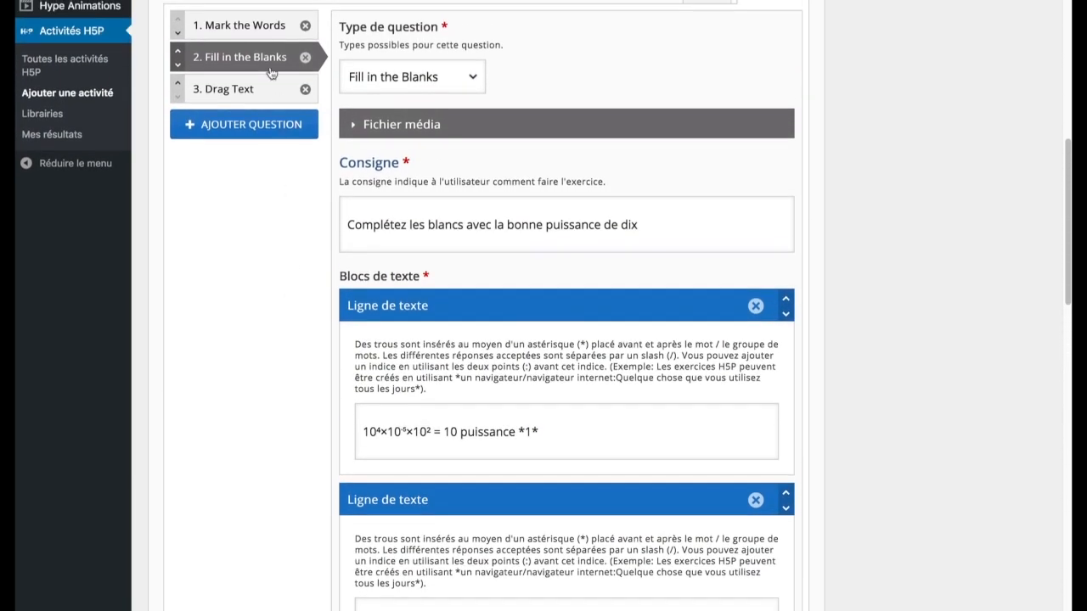
Step: Examine the Drag Text question's instruction, text field and general options
{"action": "left_click", "coordinate": [229, 91]}
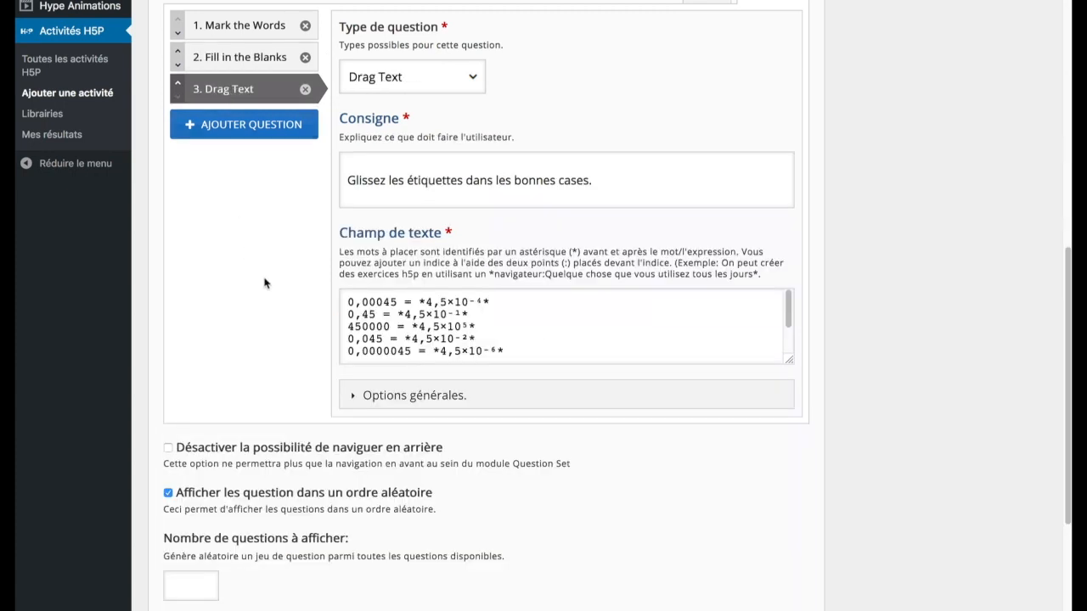
{"action": "scroll", "coordinate": [264, 283], "scroll_direction": "up", "scroll_amount": 1}
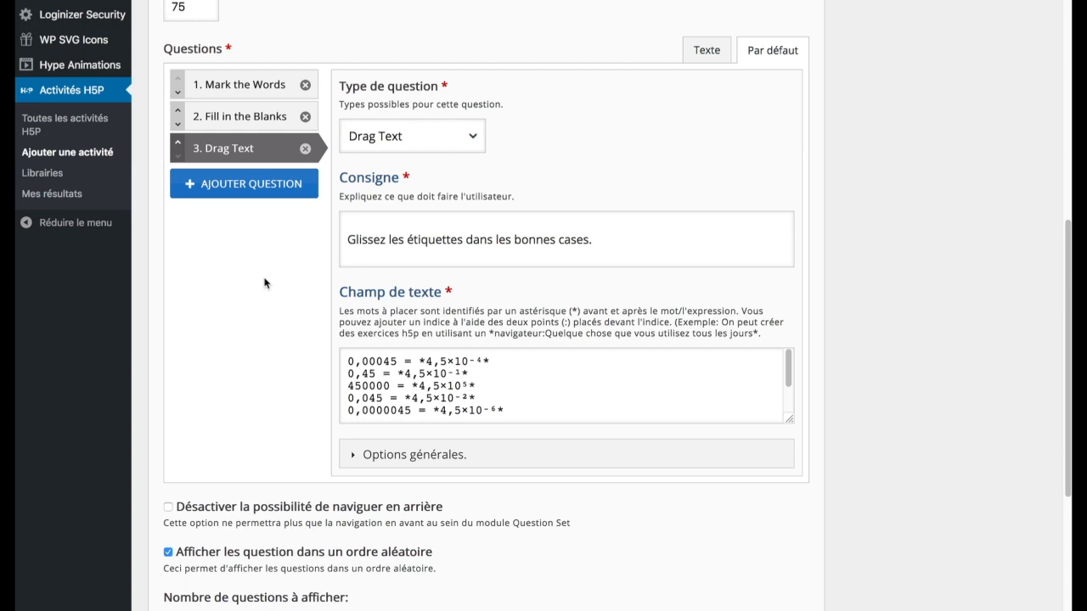
{"action": "left_click", "coordinate": [354, 455]}
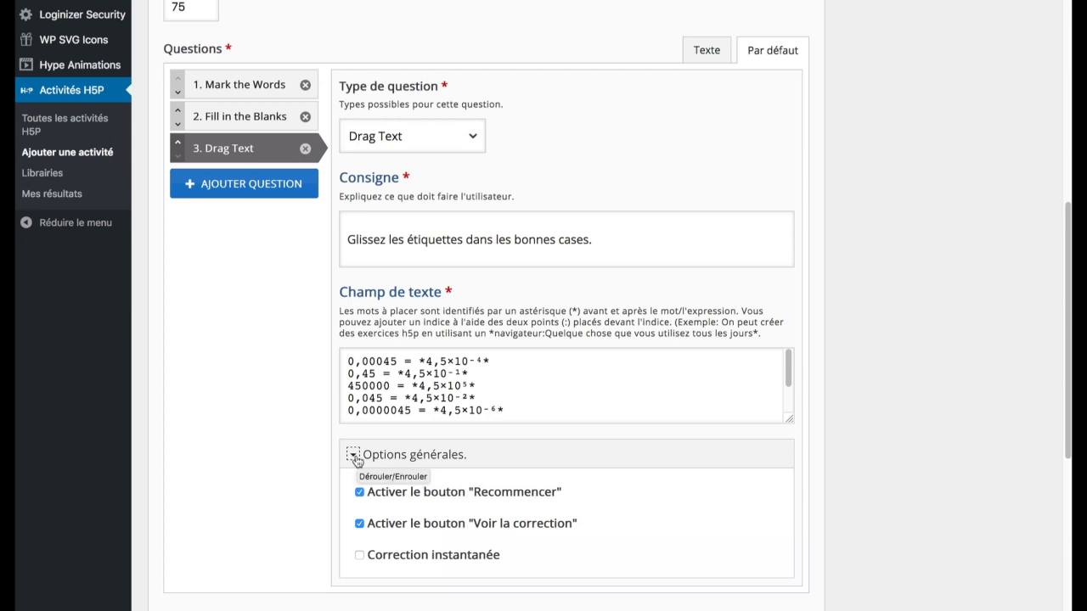
{"action": "left_click", "coordinate": [353, 456]}
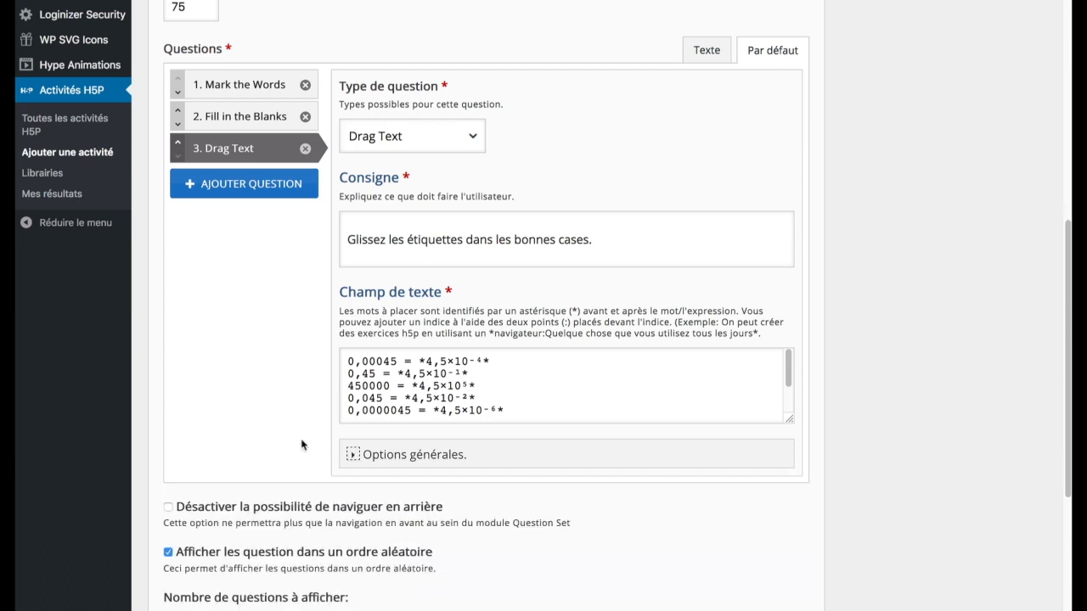
Step: Preview the quiz and mark 2,54×10⁻³, 8,4×10², 1,04×10⁻³ and 9,5784×10⁻⁹ as scientific notation in the first row
{"action": "scroll", "coordinate": [301, 444], "scroll_direction": "up", "scroll_amount": 6}
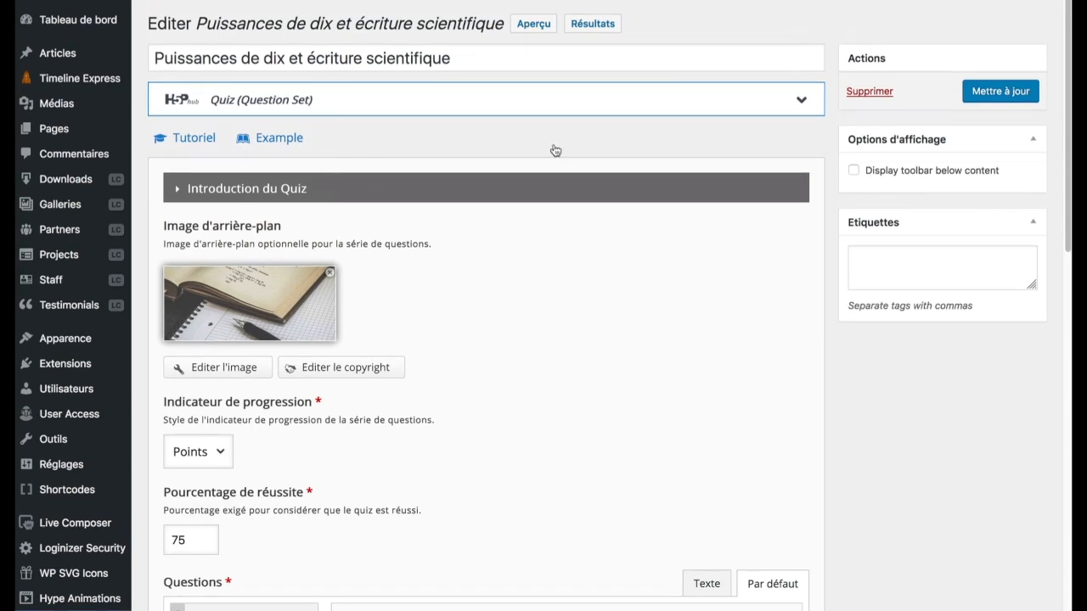
{"action": "left_click", "coordinate": [533, 23]}
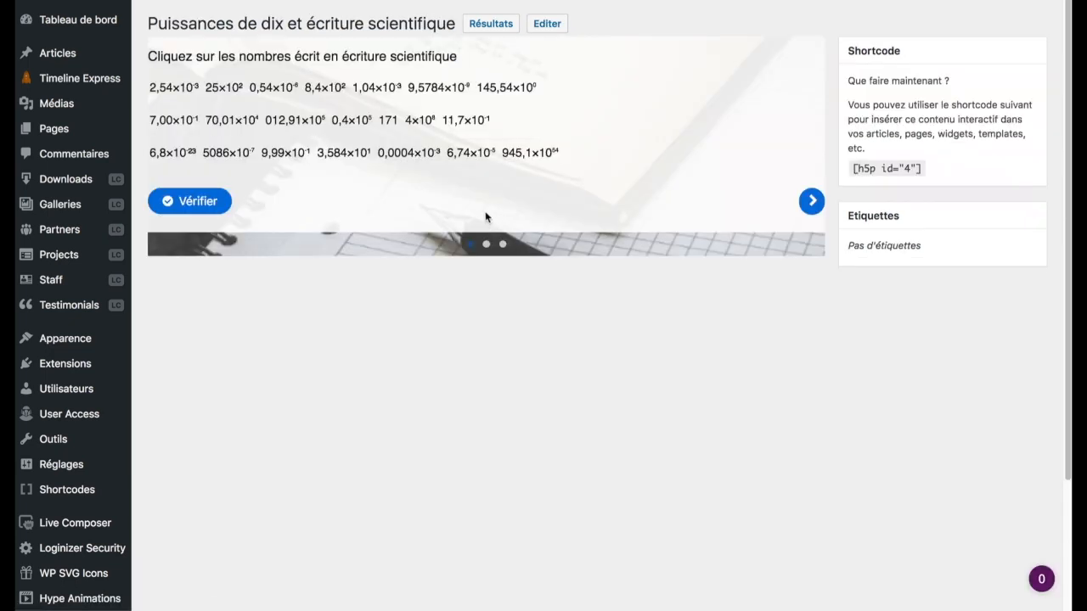
{"action": "left_click", "coordinate": [171, 90]}
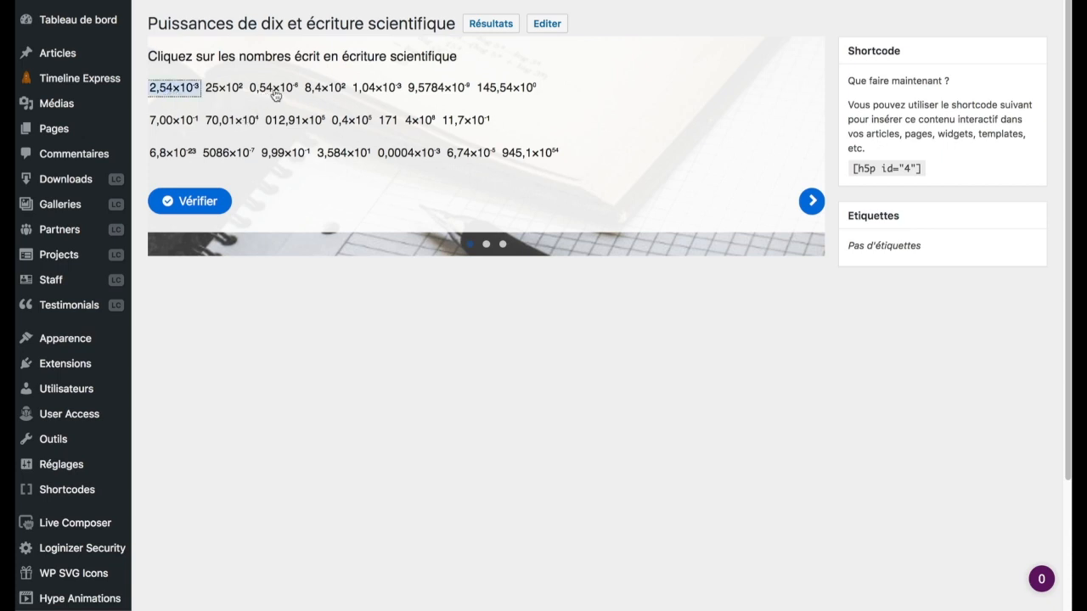
{"action": "left_click", "coordinate": [314, 91]}
{"action": "left_click", "coordinate": [384, 91]}
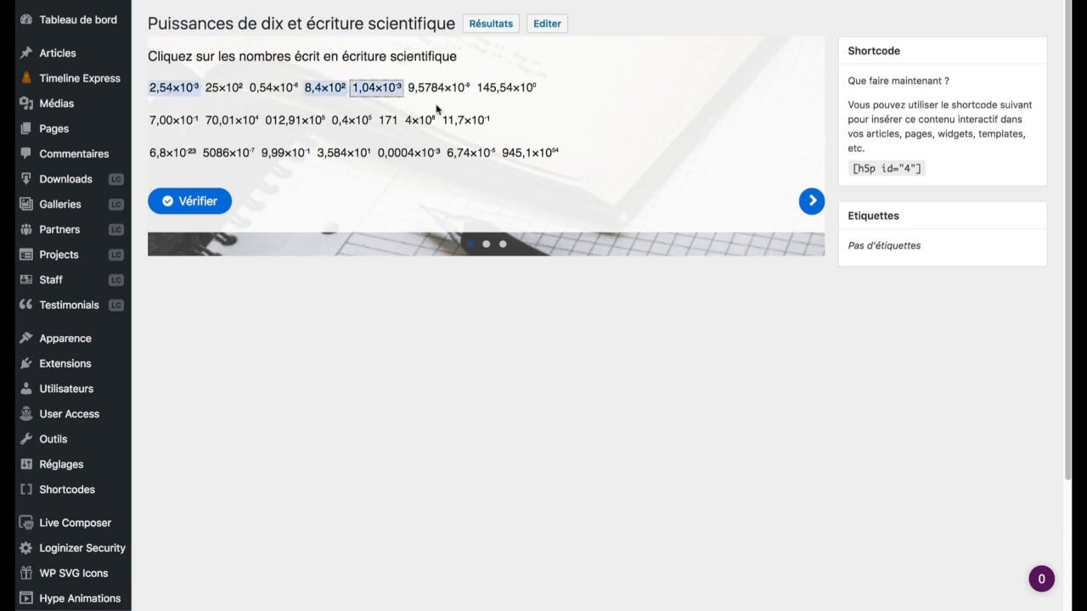
{"action": "left_click", "coordinate": [437, 91]}
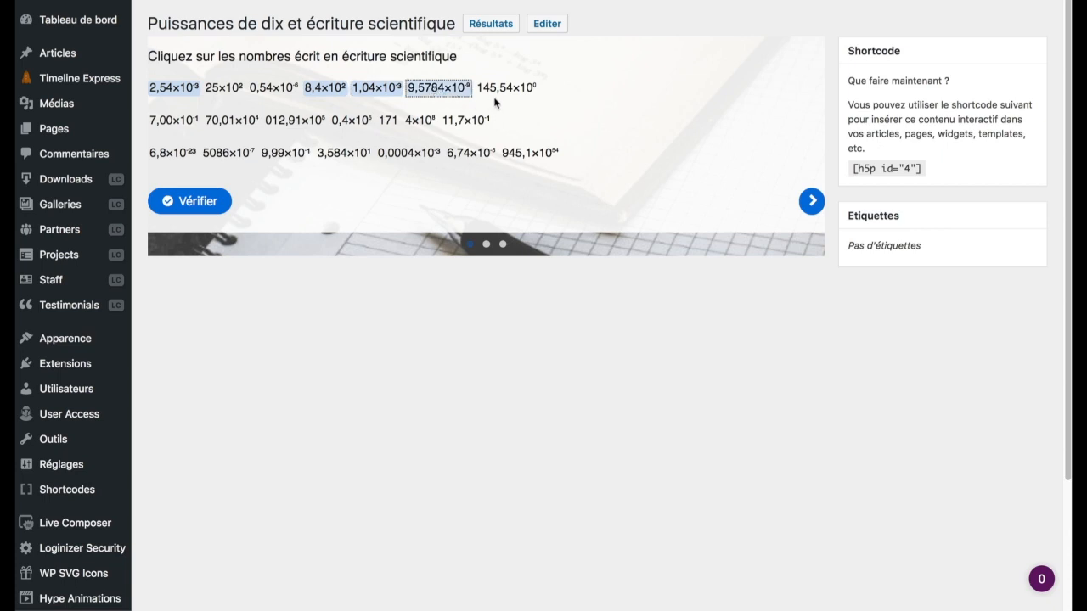
Step: Mark every number written in scientific notation in the second and third rows, from 7,00×10⁻¹ to 6,74×10⁻⁵, and check the answers
{"action": "left_click", "coordinate": [173, 125]}
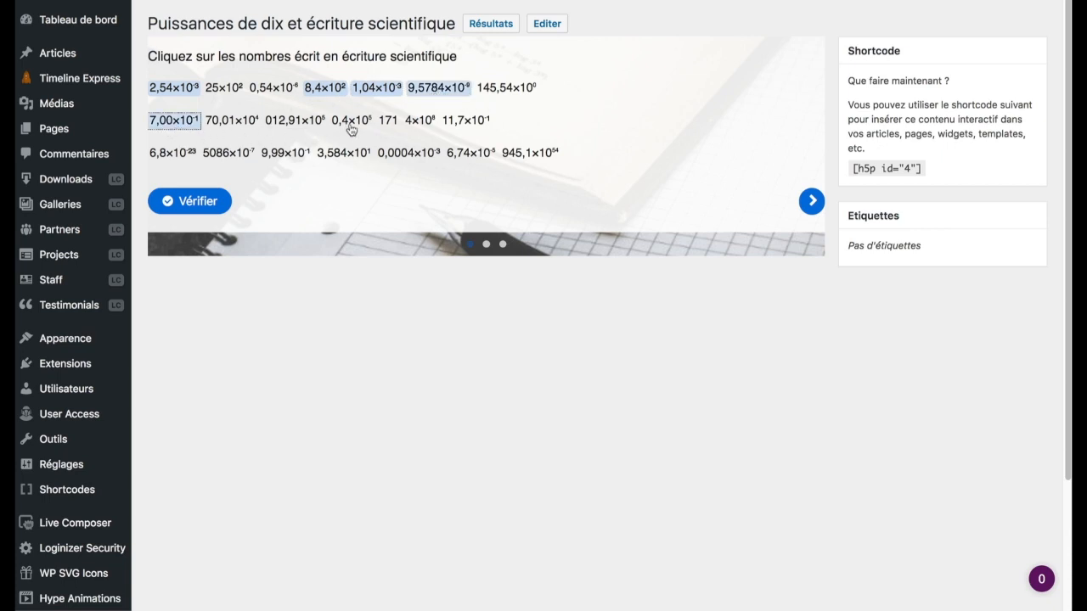
{"action": "left_click", "coordinate": [419, 122]}
{"action": "left_click", "coordinate": [173, 153]}
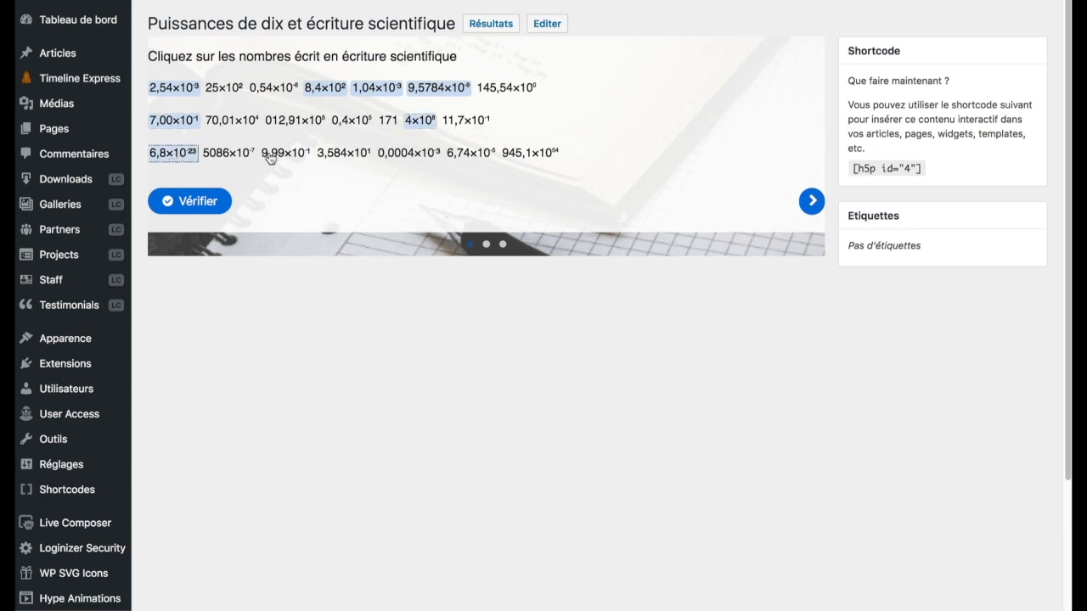
{"action": "left_click", "coordinate": [285, 153]}
{"action": "left_click", "coordinate": [345, 155]}
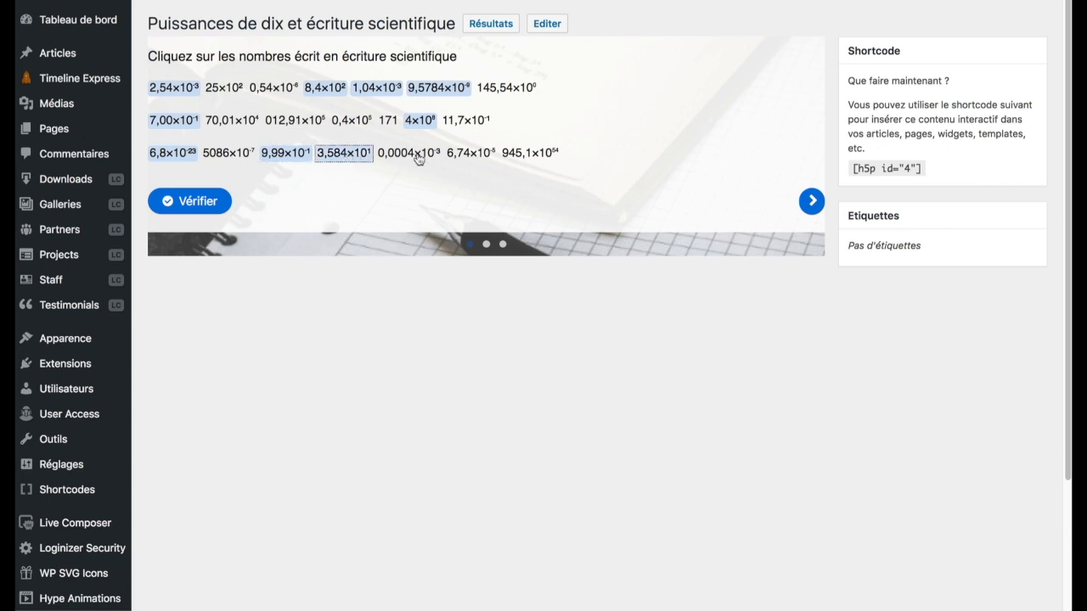
{"action": "left_click", "coordinate": [460, 155]}
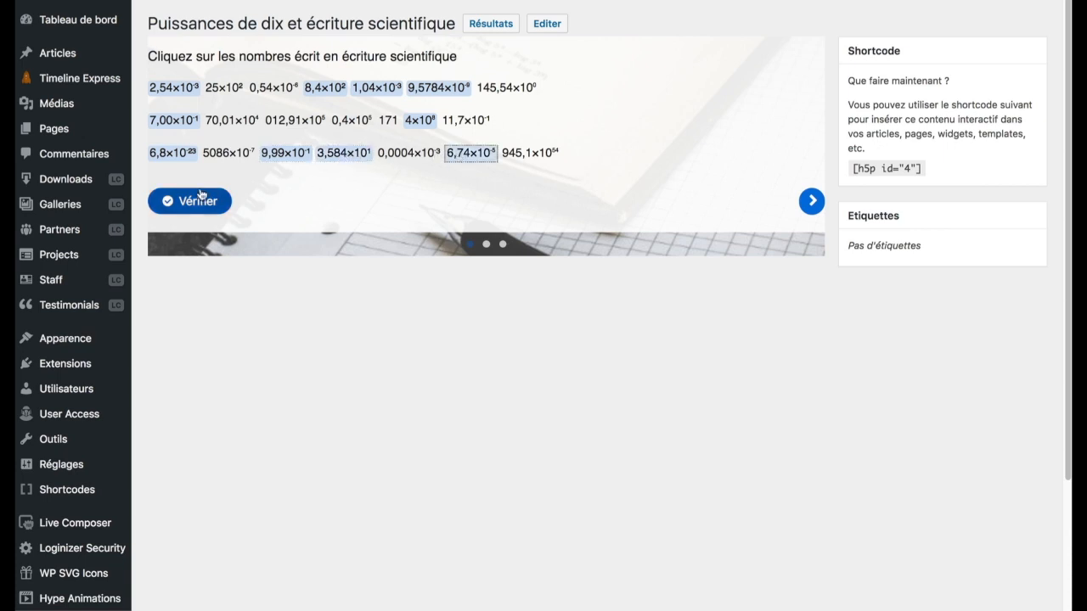
{"action": "left_click", "coordinate": [199, 201]}
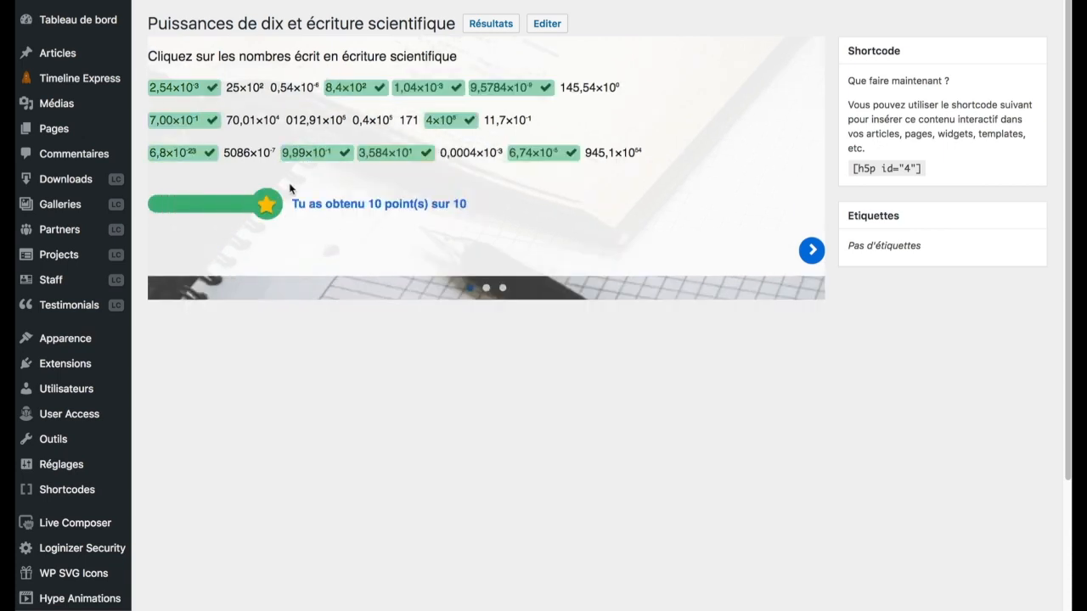
Step: Advance to the label-placing question and match 4,5×10⁻¹ to 450000, 4,5×10⁰ to 0,45 and 4,5×10⁻⁶ to 0,00045
{"action": "left_click", "coordinate": [811, 250]}
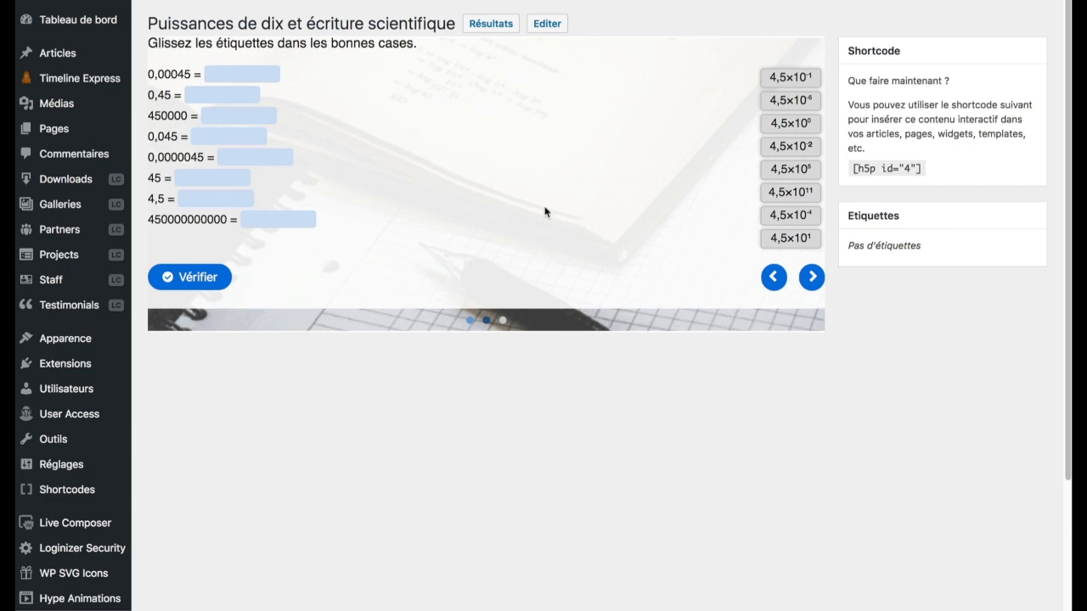
{"action": "left_click_drag", "start_coordinate": [782, 82], "coordinate": [191, 114]}
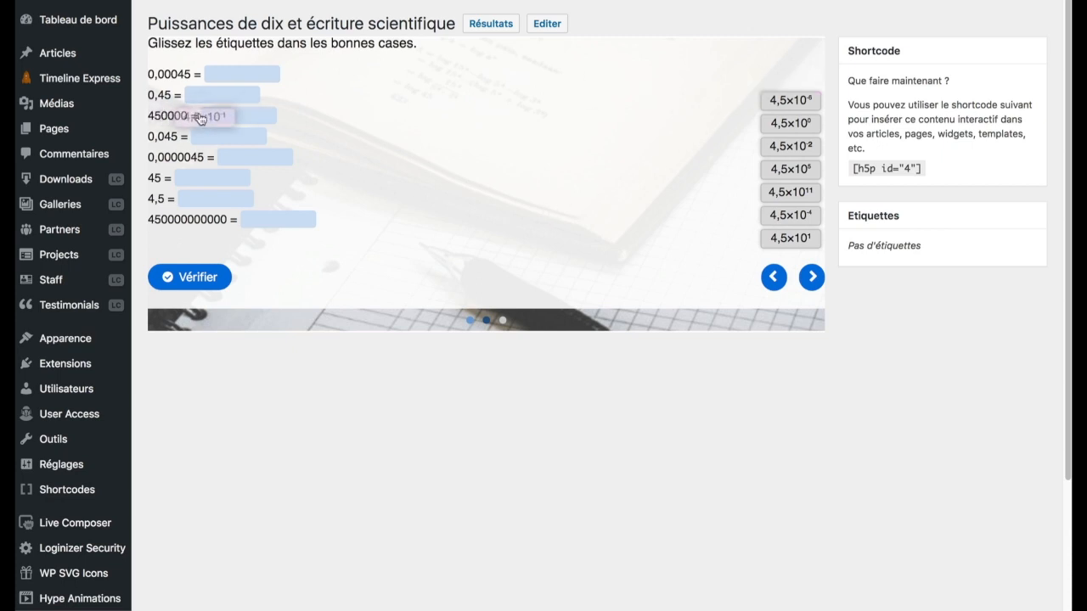
{"action": "left_click_drag", "start_coordinate": [790, 100], "coordinate": [289, 96]}
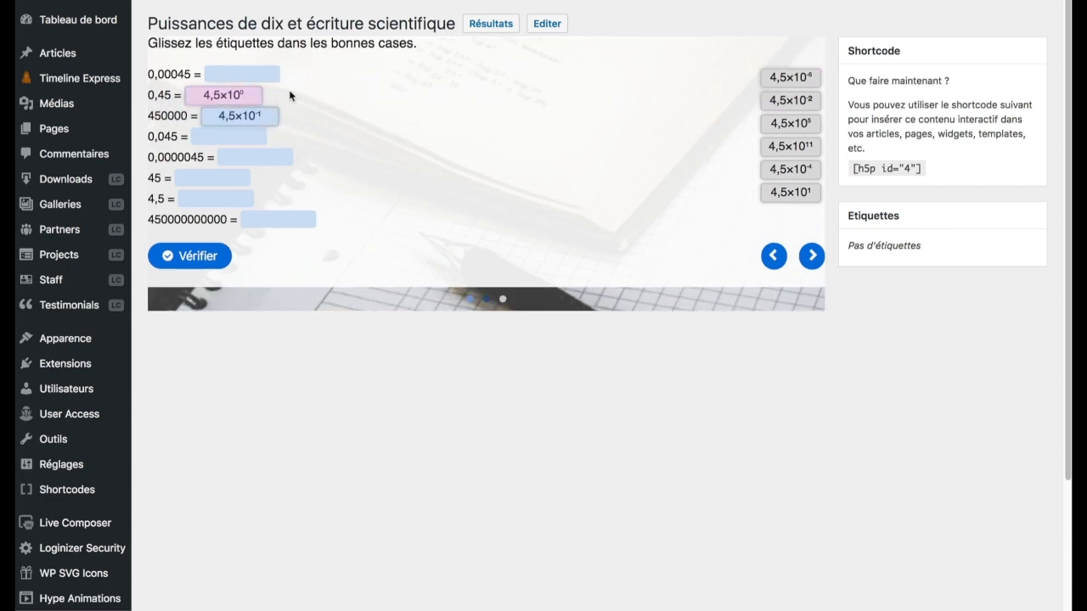
{"action": "left_click_drag", "start_coordinate": [790, 81], "coordinate": [247, 78]}
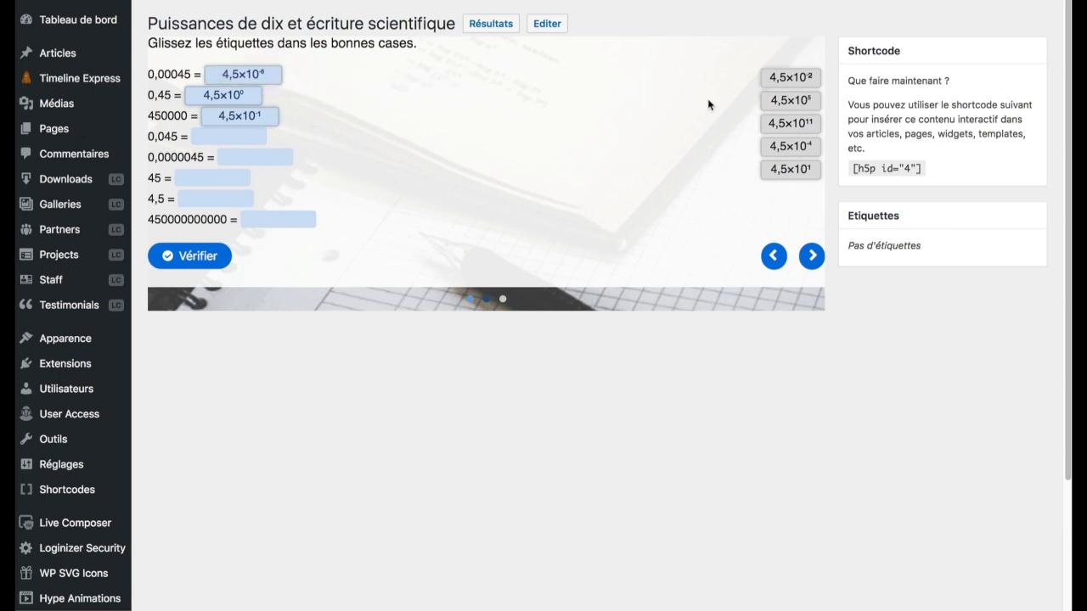
Step: Place 4,5×10⁻², 4,5×10⁵, 4,5×10¹¹, 4,5×10⁻⁴ and 4,5×10¹ in order in the five remaining blanks from 0,045 down, and check the answers
{"action": "left_click_drag", "start_coordinate": [652, 105], "coordinate": [177, 135]}
{"action": "left_click_drag", "start_coordinate": [790, 83], "coordinate": [223, 137]}
{"action": "left_click_drag", "start_coordinate": [789, 77], "coordinate": [307, 156]}
{"action": "left_click_drag", "start_coordinate": [811, 78], "coordinate": [208, 183]}
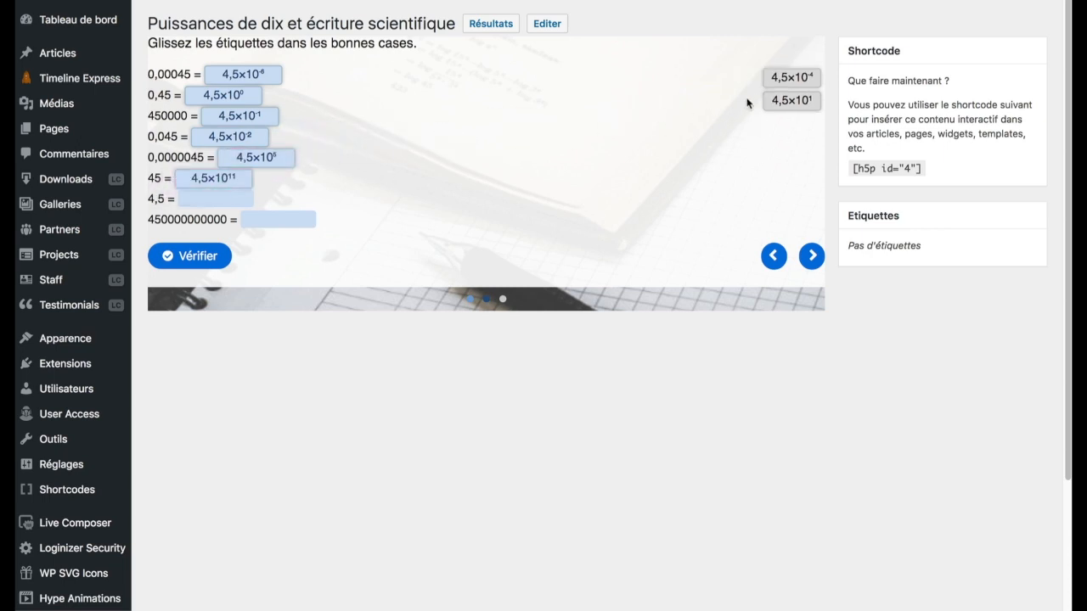
{"action": "left_click_drag", "start_coordinate": [789, 77], "coordinate": [289, 223]}
{"action": "left_click", "coordinate": [181, 257]}
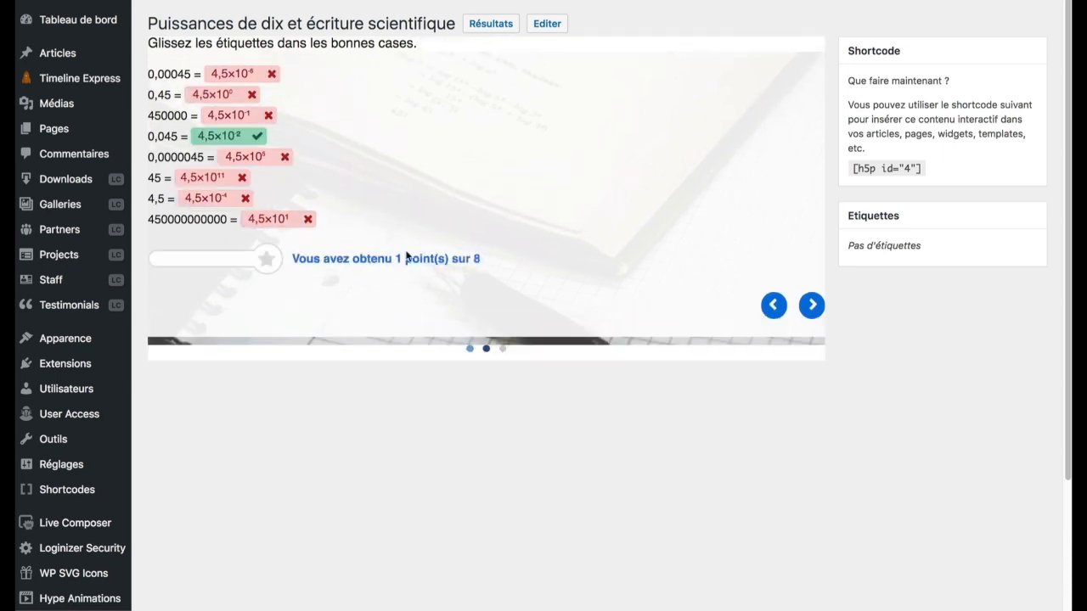
Step: Advance to the power-of-ten blanks question and answer 1 in the first blank and 2 in the second
{"action": "left_click", "coordinate": [812, 306]}
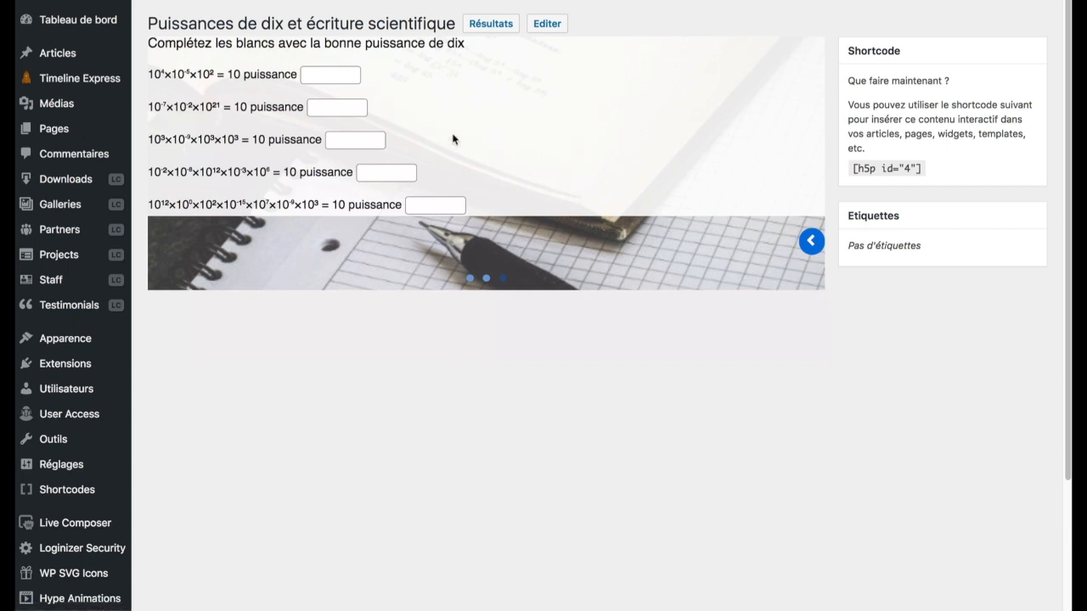
{"action": "left_click", "coordinate": [331, 74]}
{"action": "type", "text": "1"}
{"action": "left_click", "coordinate": [331, 109]}
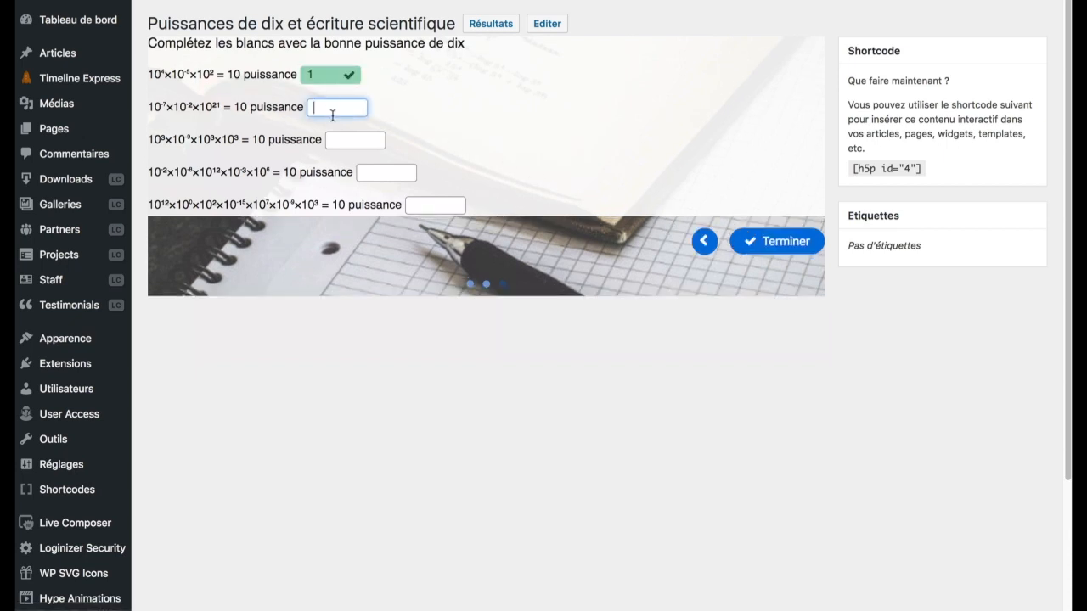
{"action": "type", "text": "2"}
Step: Fill the third, fourth and fifth power-of-ten blanks with 3, 4 and 5, and commit the last answer
{"action": "left_click", "coordinate": [350, 141]}
{"action": "left_click", "coordinate": [388, 174]}
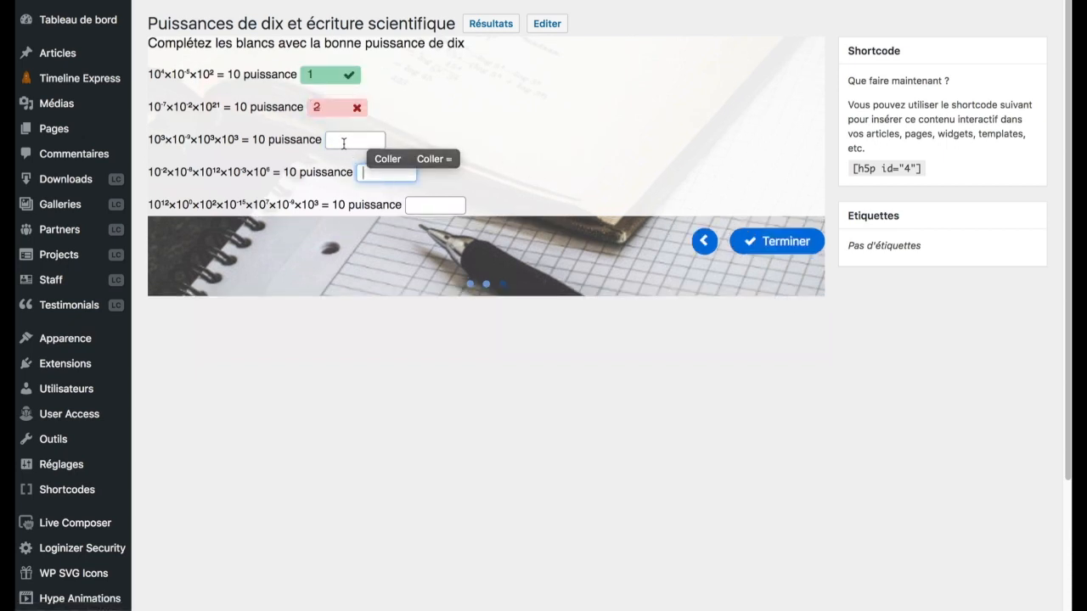
{"action": "left_click", "coordinate": [344, 144]}
{"action": "type", "text": "3"}
{"action": "left_click", "coordinate": [377, 176]}
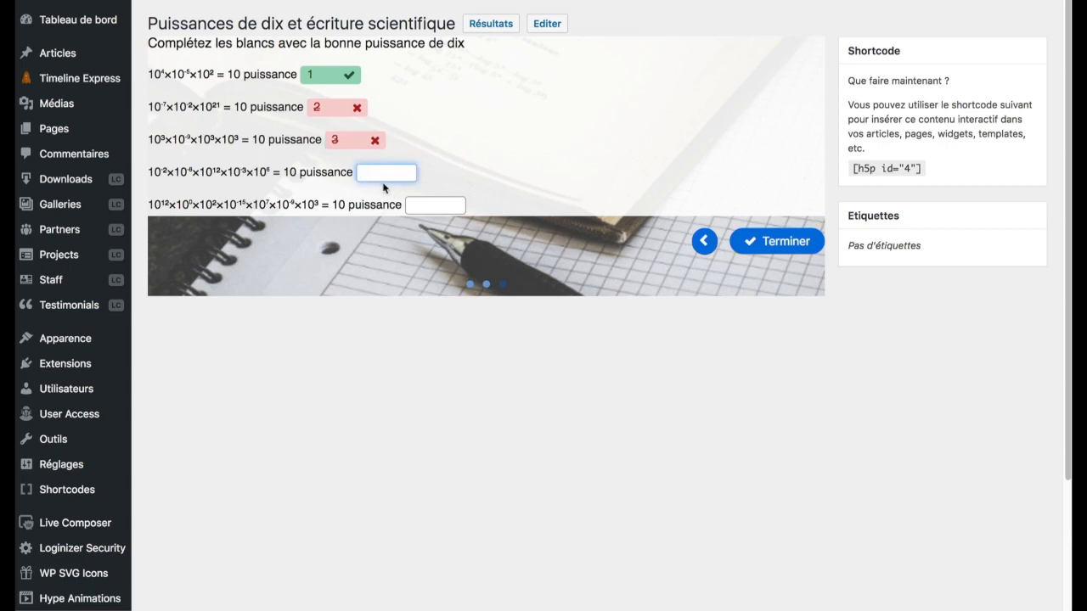
{"action": "type", "text": "4"}
{"action": "left_click", "coordinate": [434, 205]}
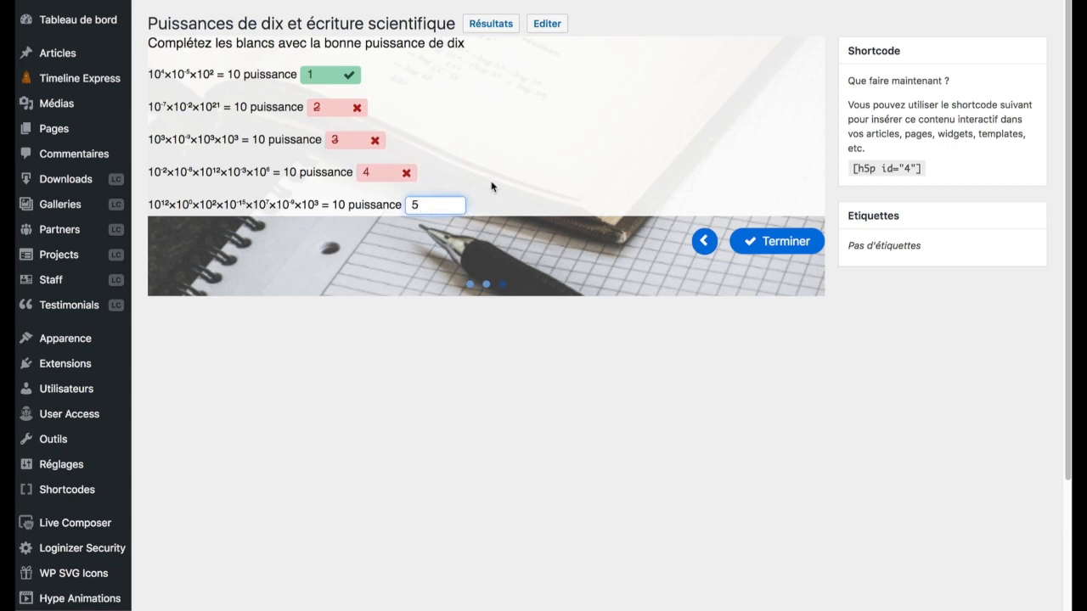
{"action": "left_click", "coordinate": [493, 187]}
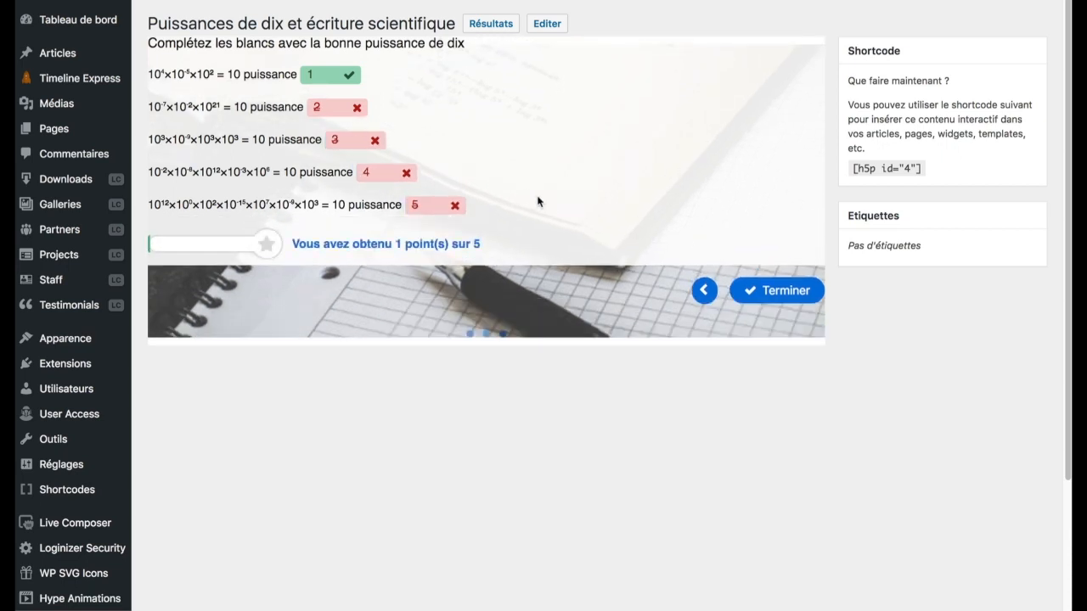
Step: Finish the quiz and skip the closing video to reach the results page
{"action": "left_click", "coordinate": [770, 292]}
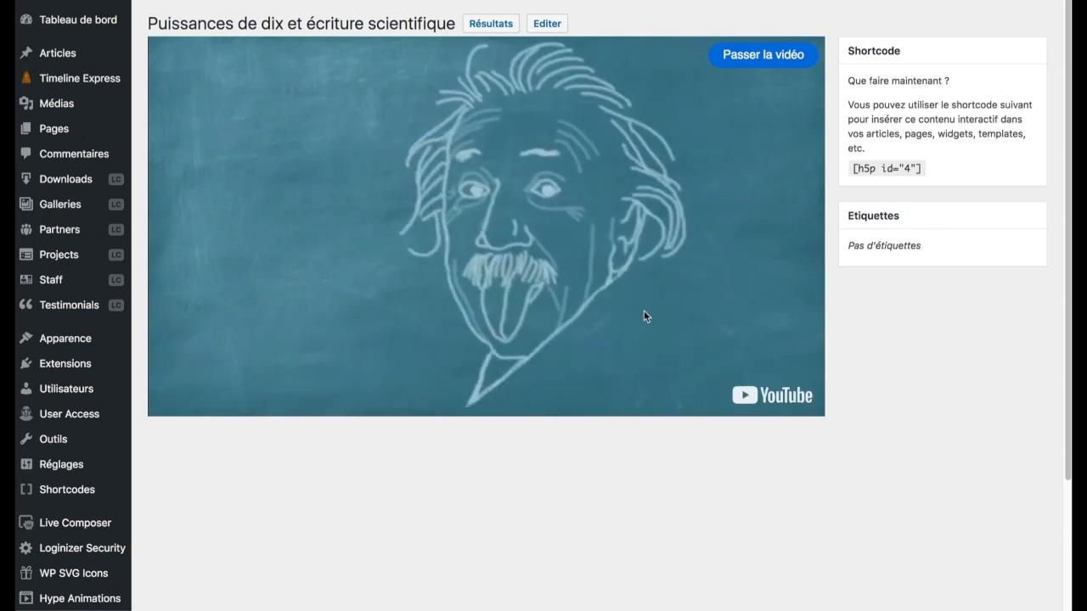
{"action": "left_click", "coordinate": [760, 56]}
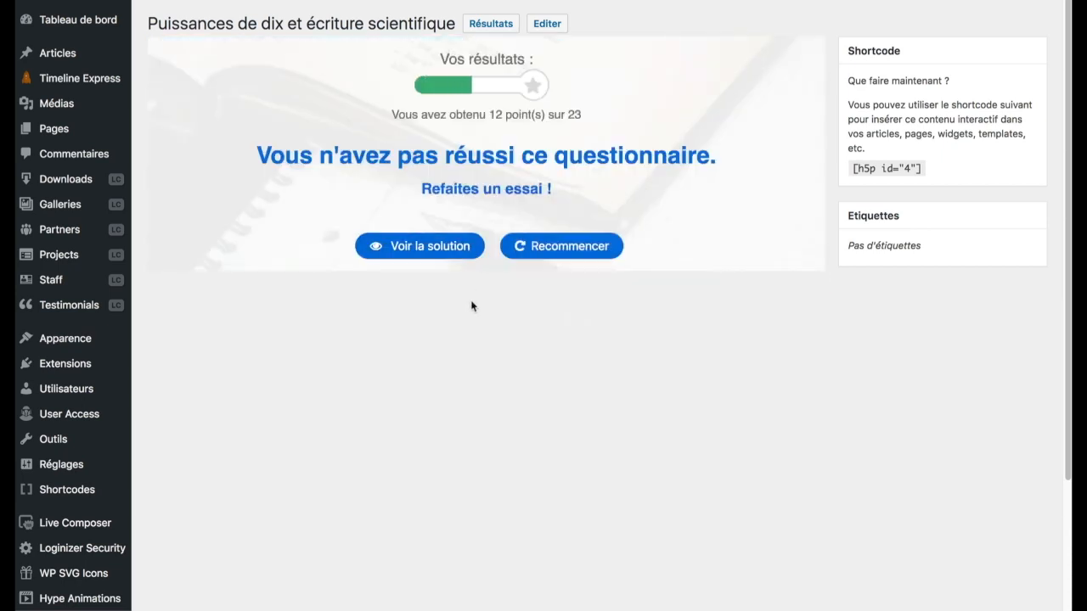